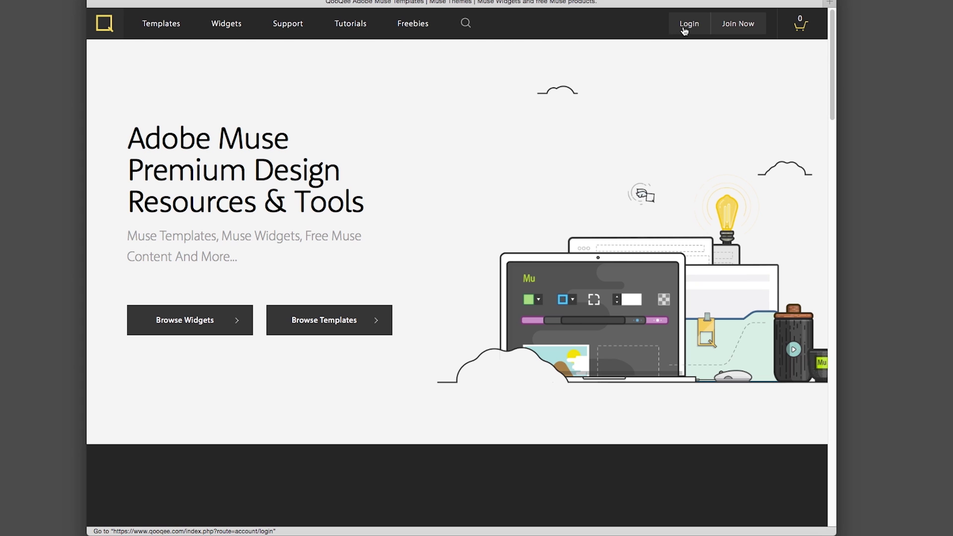
# Sign in to the QooQee account and open the calendar for the post's Creation Date.
pyautogui.click(683, 28)
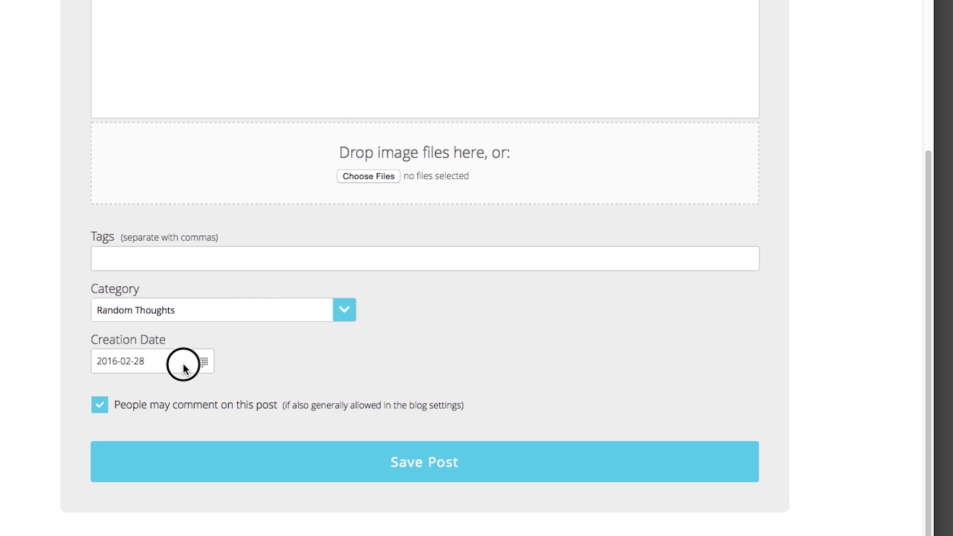
pyautogui.click(184, 366)
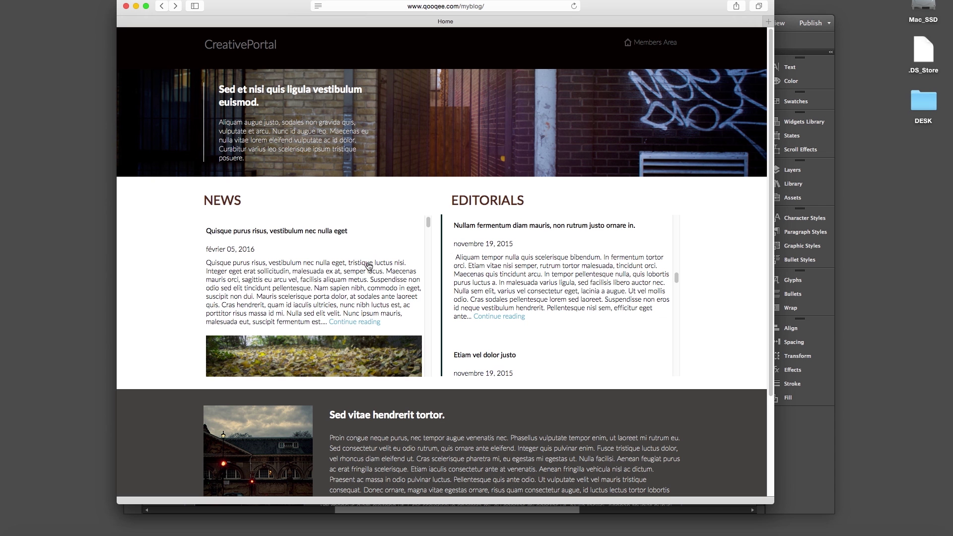
# Scroll down through the published blog preview to review its posts.
pyautogui.scroll(-5, 367, 265)
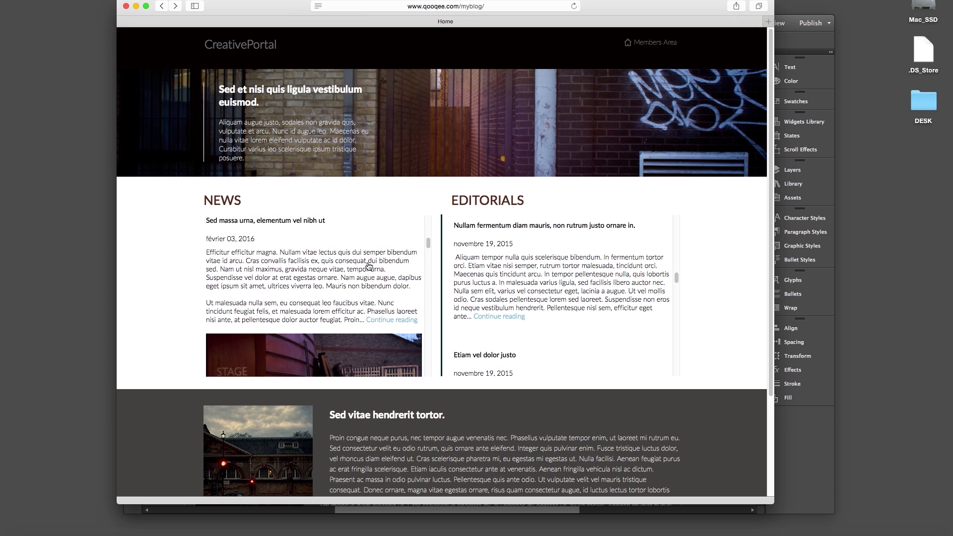
pyautogui.scroll(-5, 372, 266)
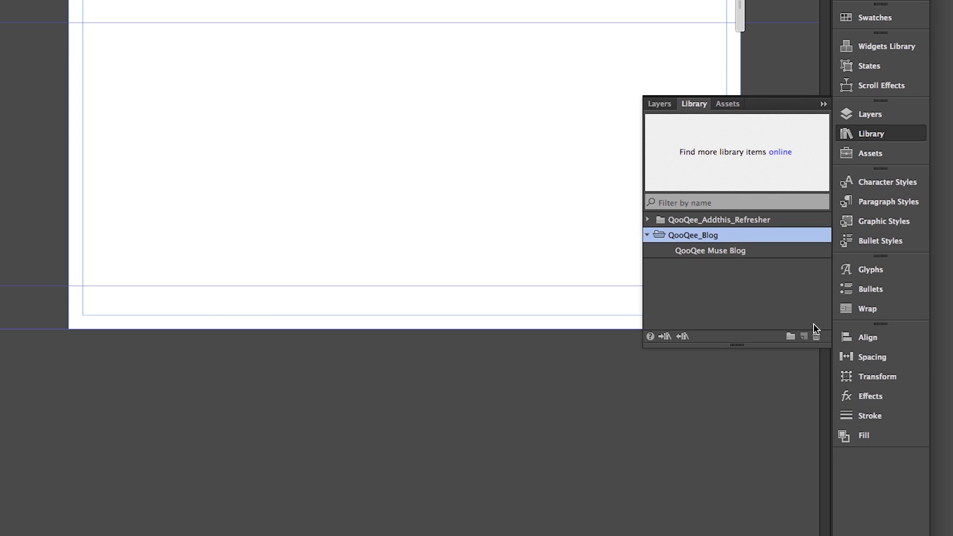
# Replace the old QooQee_Blog library with Blog_1.18_QooQee_Widget and place its blog widget on the page.
pyautogui.click(816, 336)
pyautogui.click(562, 302)
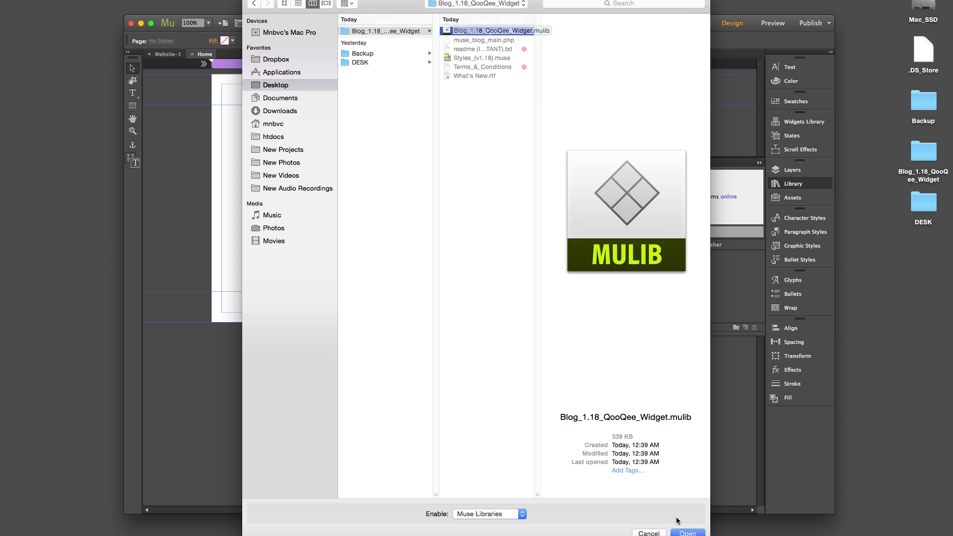
pyautogui.click(686, 532)
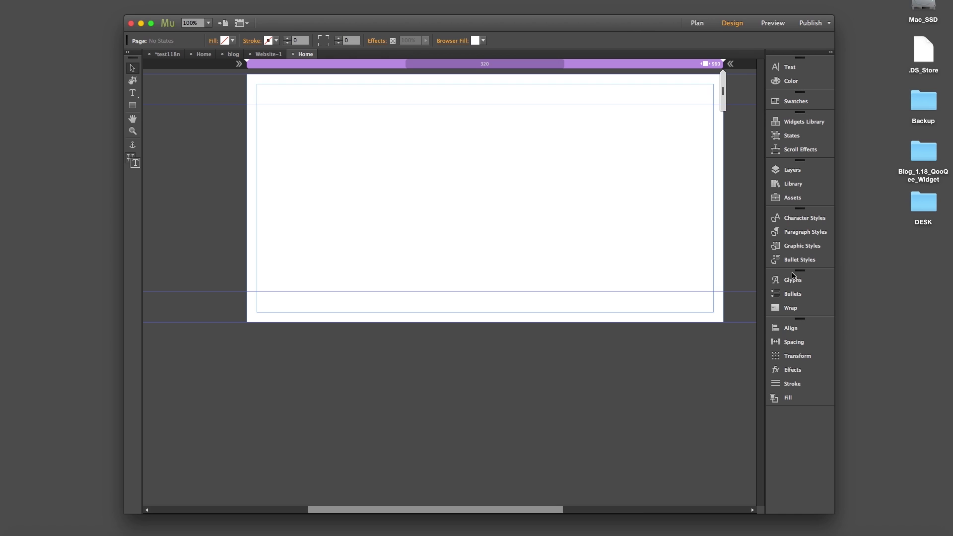
pyautogui.moveTo(679, 266); pyautogui.dragTo(263, 170)
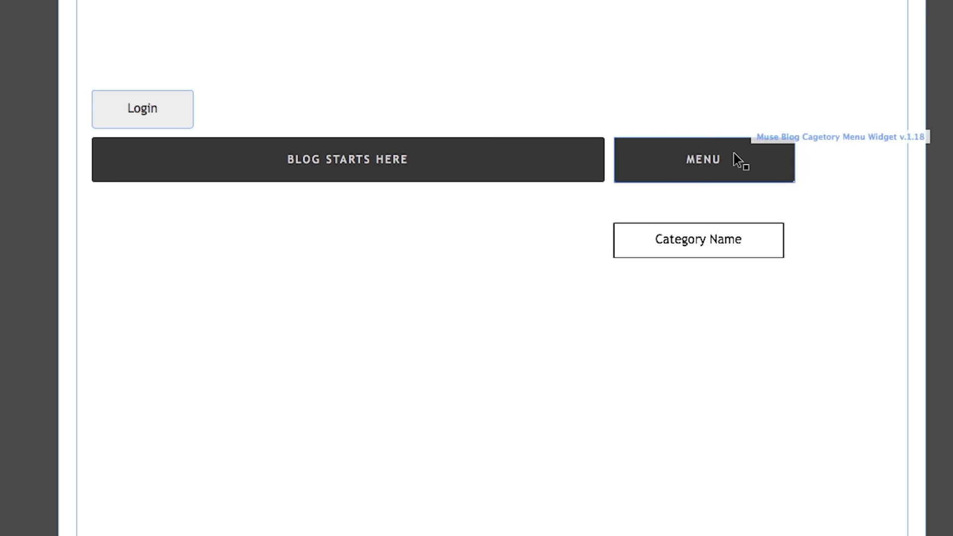
# Move MENU up into the header image and stretch the BLOG STARTS HERE bar to full width.
pyautogui.click(716, 159)
pyautogui.keyDown('shift'); pyautogui.click(478, 170); pyautogui.keyUp('shift')
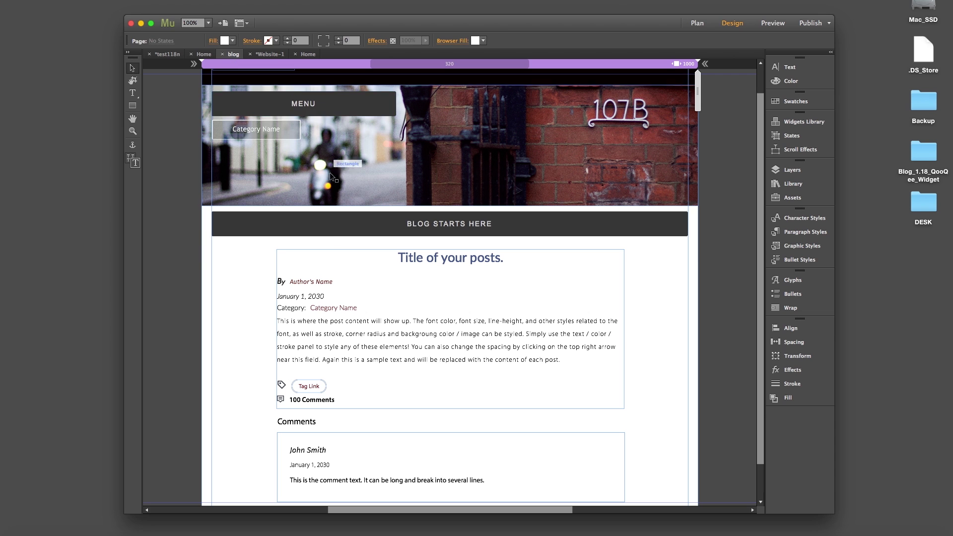
pyautogui.moveTo(325, 227); pyautogui.dragTo(241, 228)
pyautogui.click(603, 231)
pyautogui.moveTo(603, 230); pyautogui.dragTo(320, 92)
pyautogui.click(447, 229)
pyautogui.moveTo(512, 229); pyautogui.dragTo(687, 227)
pyautogui.moveTo(231, 229)
pyautogui.mouseDown()
pyautogui.moveTo(155, 230)
pyautogui.moveTo(212, 229)
pyautogui.mouseUp()
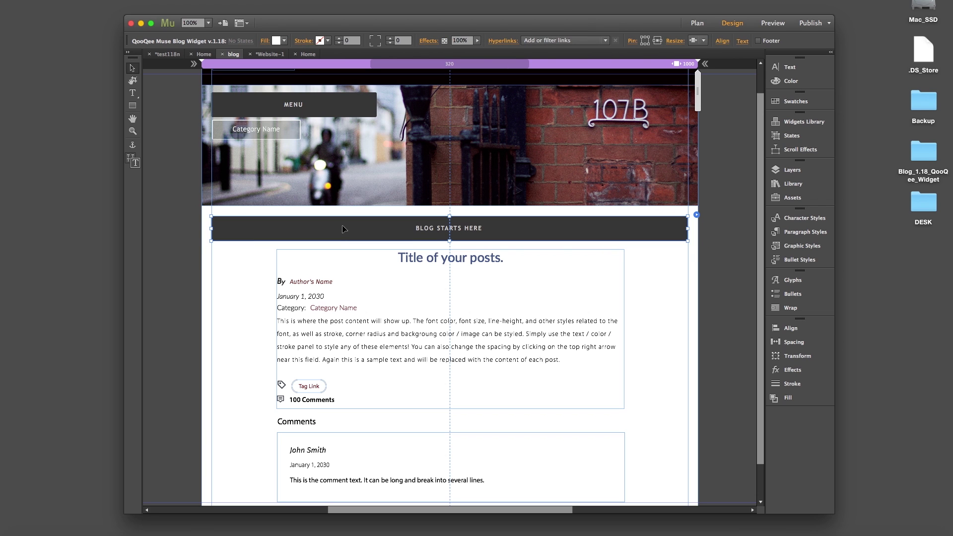
# Set Blog_1.18_QooQee_Widget's muse_blog_main.php as the file in the blog widget's options.
pyautogui.click(696, 214)
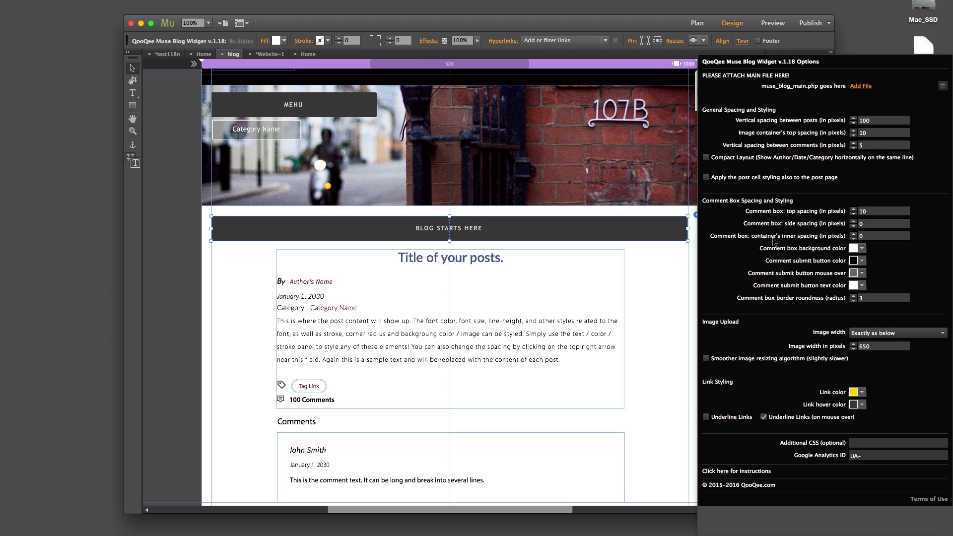
pyautogui.click(860, 86)
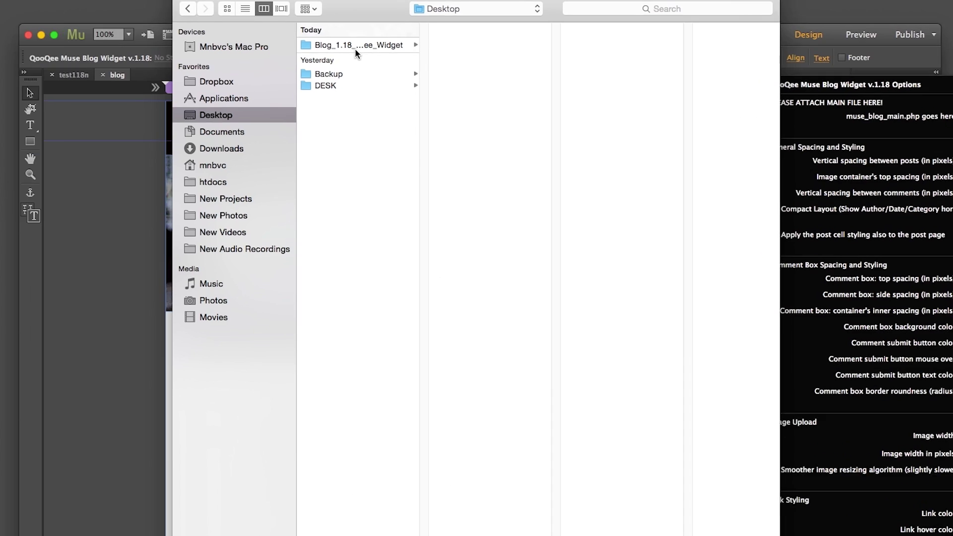
pyautogui.click(355, 48)
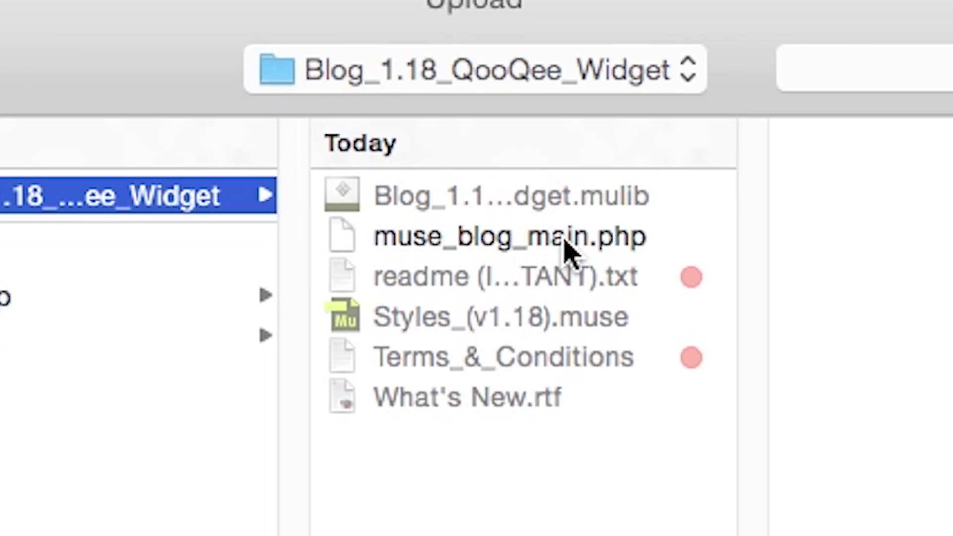
pyautogui.click(509, 238)
pyautogui.click(507, 242)
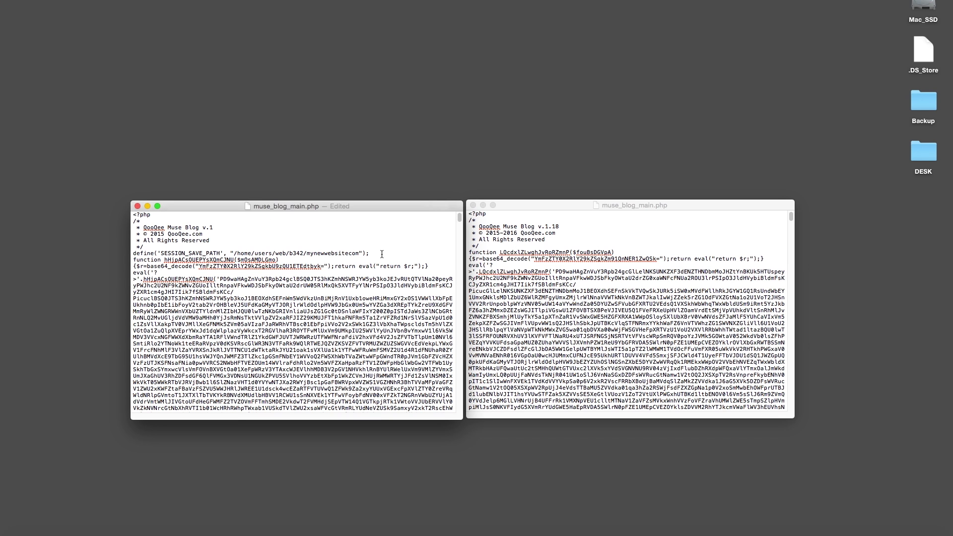
# Copy the SESSION_SAVE_PATH define line into the v1.18 muse_blog_main.php and save it.
pyautogui.moveTo(381, 253); pyautogui.dragTo(127, 254)
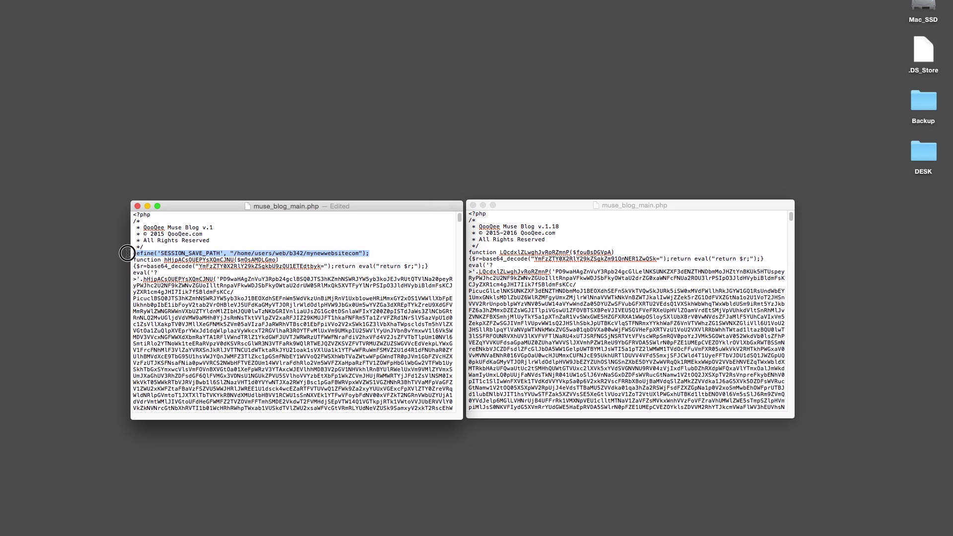
pyautogui.click(525, 249)
pyautogui.press('super+v')
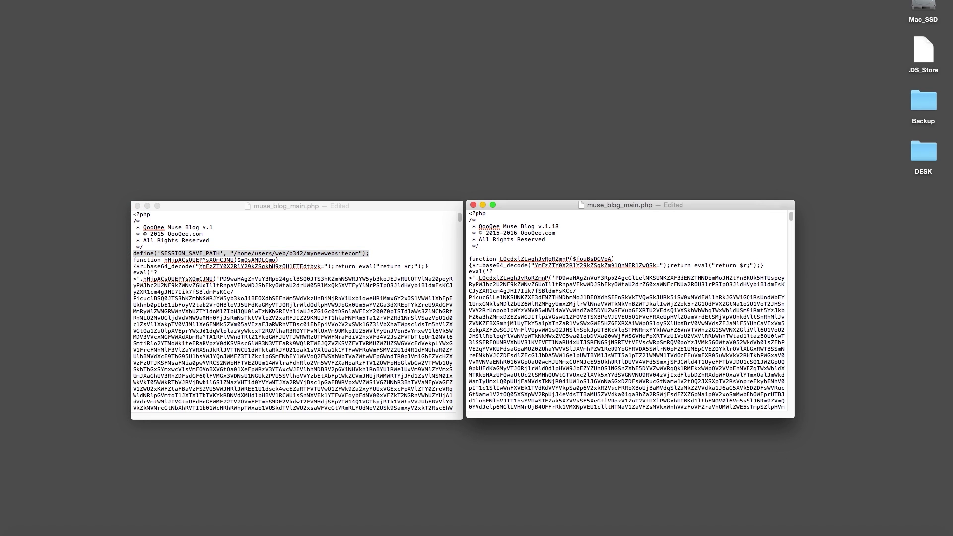
pyautogui.click(74, 0)
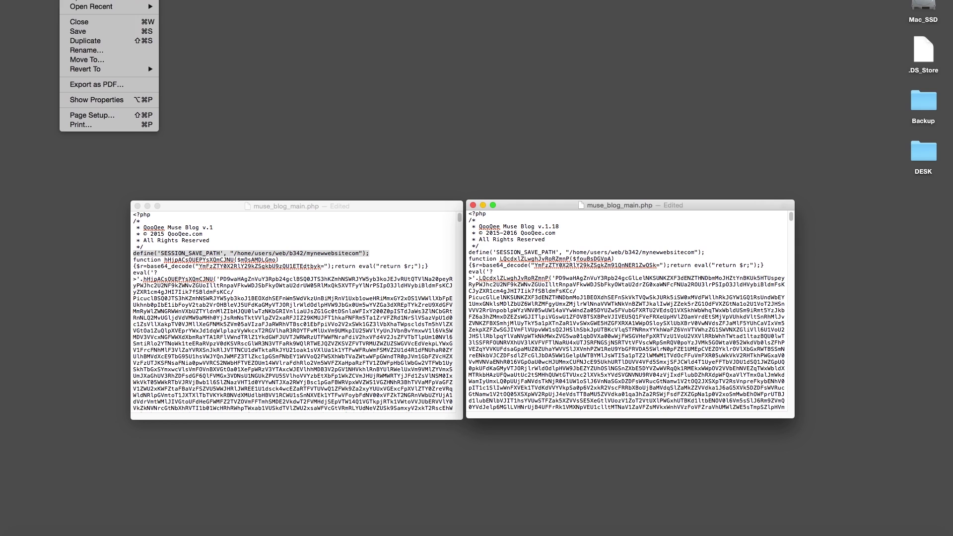
pyautogui.click(77, 31)
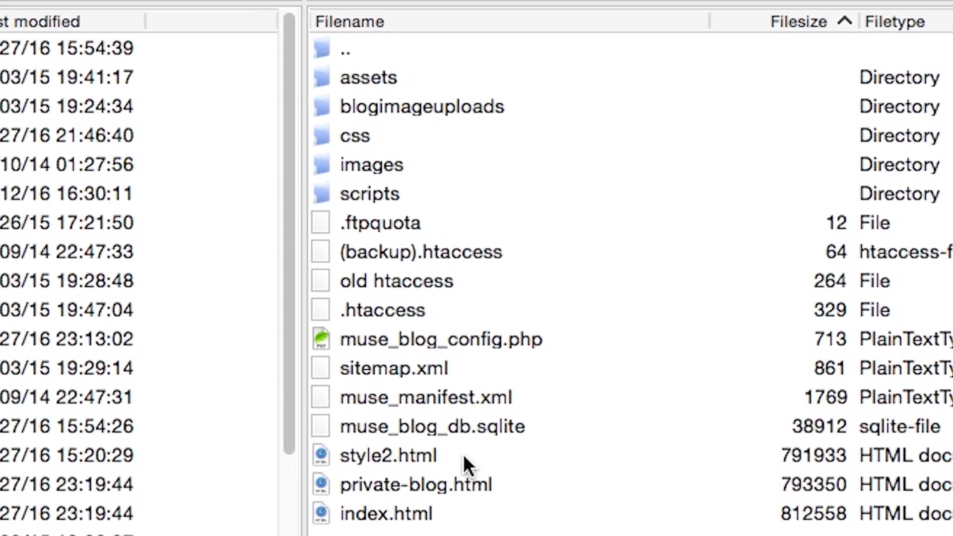
pyautogui.click(485, 381)
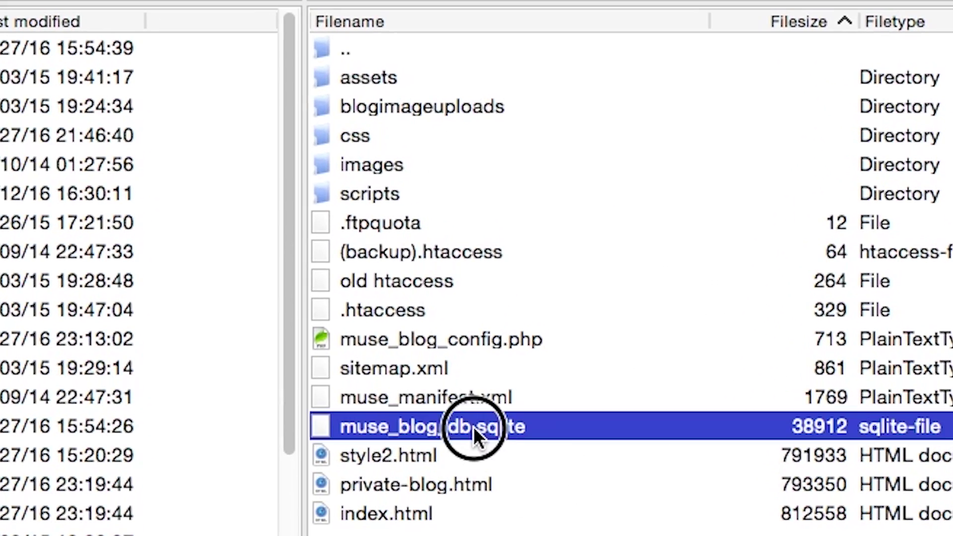
pyautogui.keyDown('super'); pyautogui.click(490, 341); pyautogui.keyUp('super')
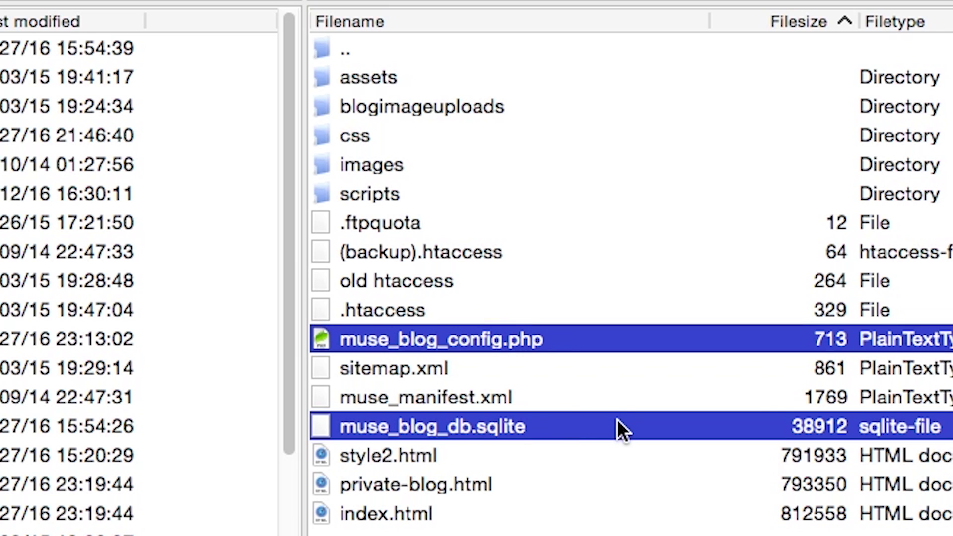
pyautogui.keyDown('super'); pyautogui.click(392, 107); pyautogui.keyUp('super')
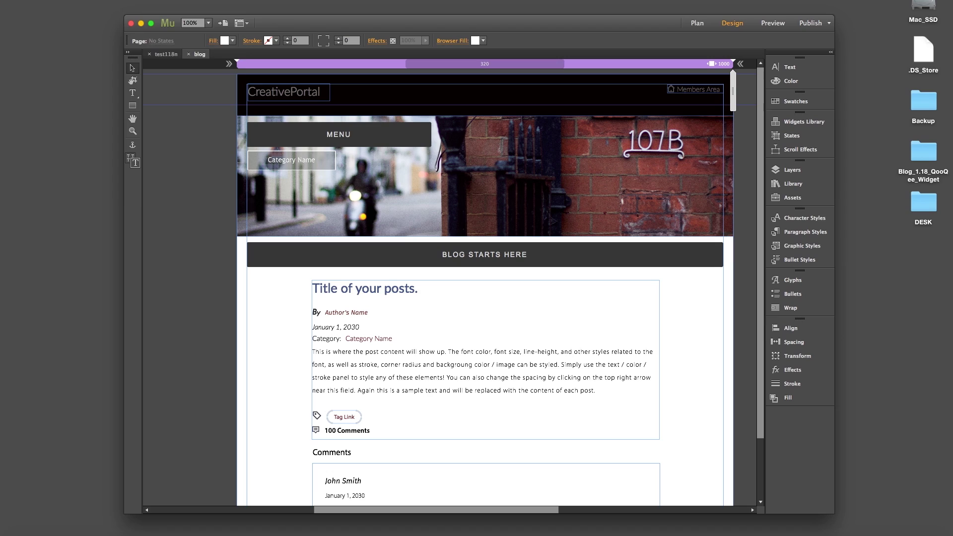
# Start uploading the updated blog site with File > Upload to FTP Host.
pyautogui.click(174, 1)
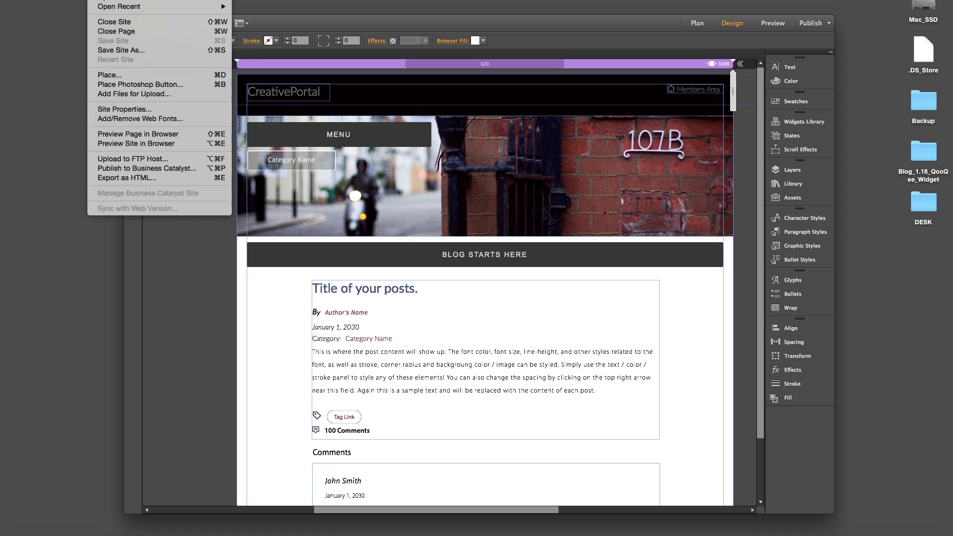
pyautogui.click(162, 160)
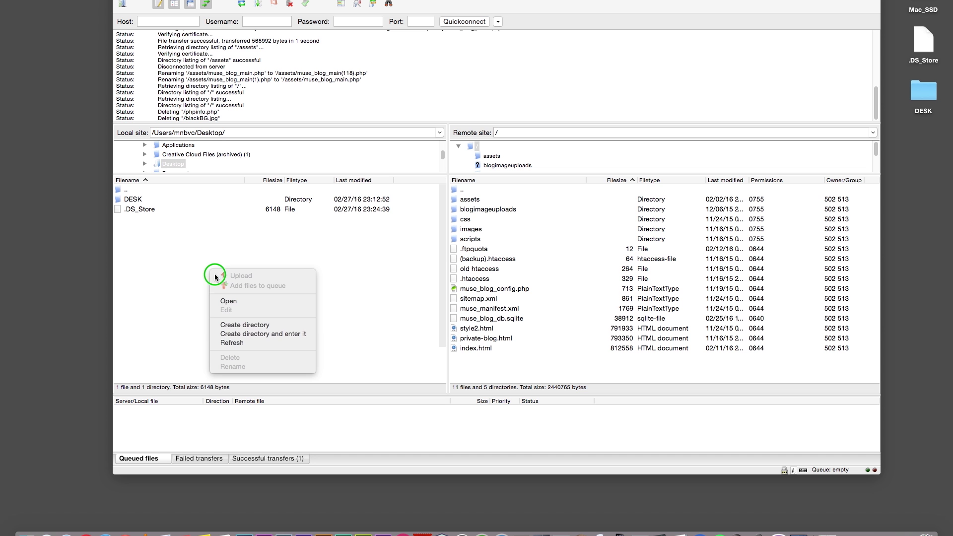
# Create a local folder named Backup and open it.
pyautogui.click(257, 326)
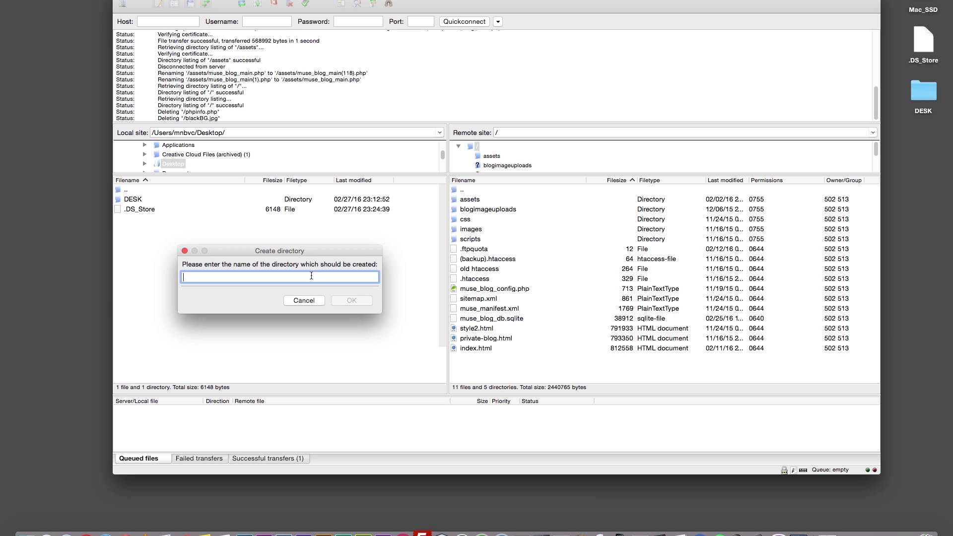
pyautogui.write('Backup')
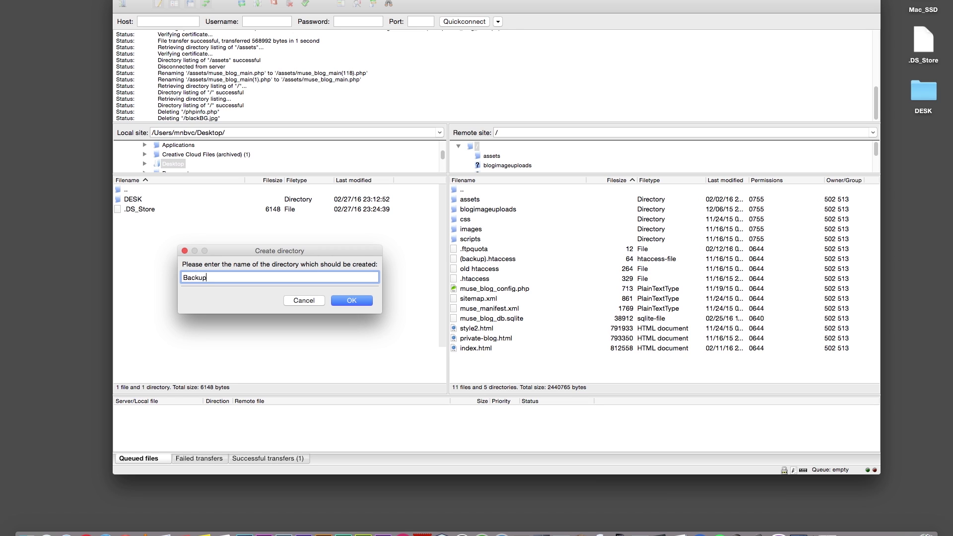
pyautogui.press('Return')
pyautogui.doubleClick(142, 200)
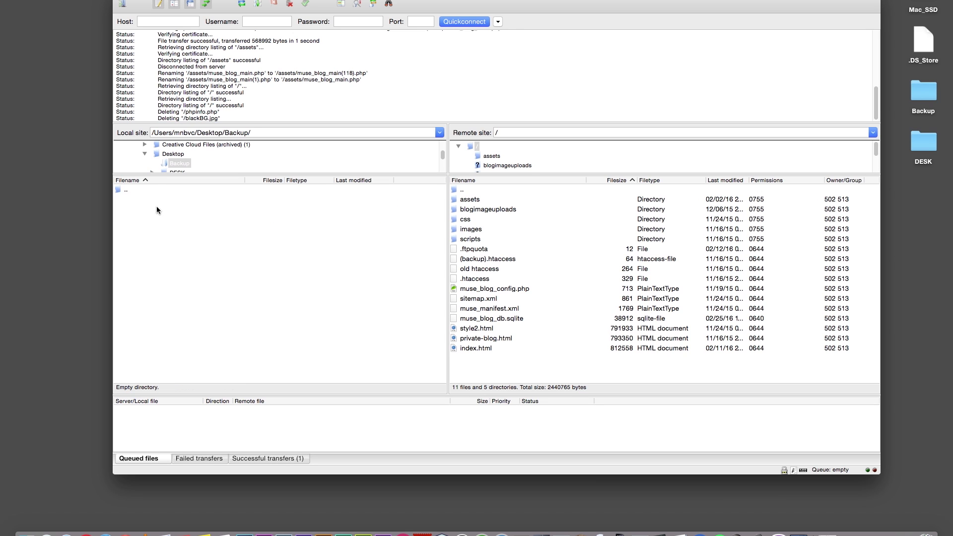
# Download blogimageuploads, muse_blog_config.php and muse_blog_db.sqlite from the server into Backup.
pyautogui.click(488, 209)
pyautogui.keyDown('super'); pyautogui.click(507, 288); pyautogui.keyUp('super')
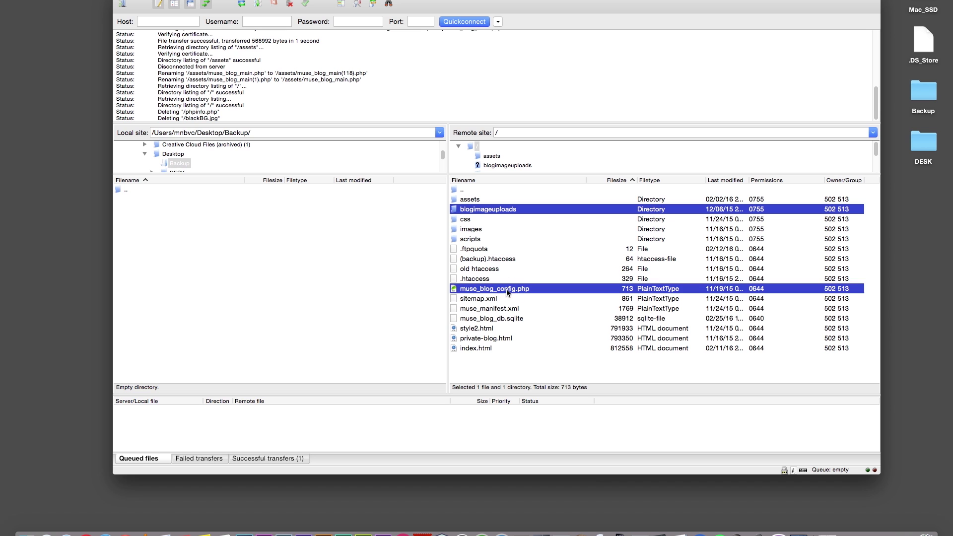
pyautogui.keyDown('super'); pyautogui.click(509, 320); pyautogui.keyUp('super')
pyautogui.rightClick(516, 290)
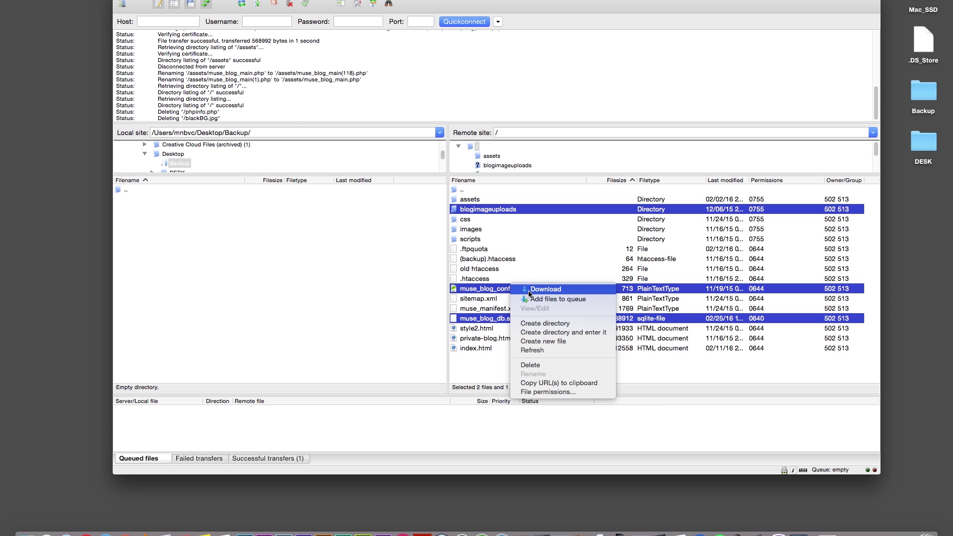
pyautogui.click(528, 294)
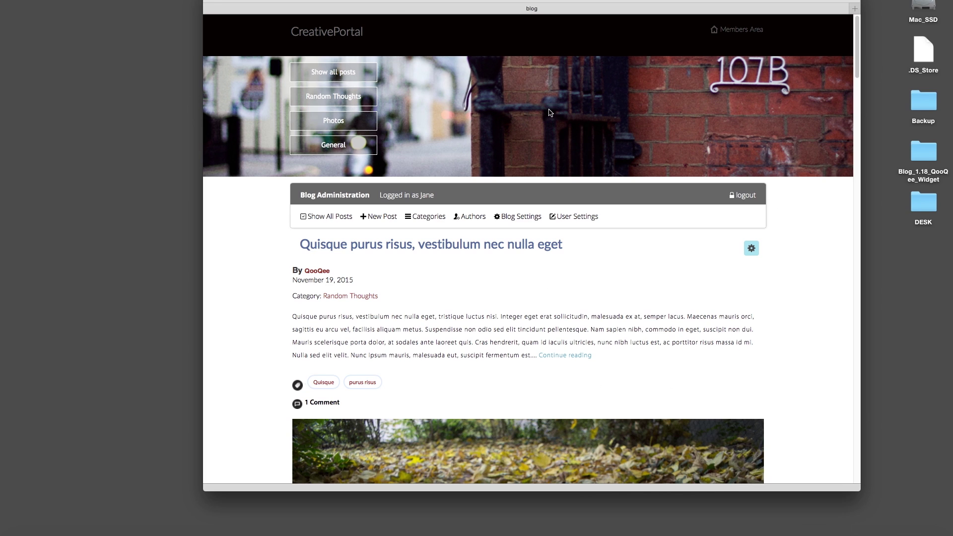
pyautogui.moveTo(379, 4); pyautogui.dragTo(310, 4)
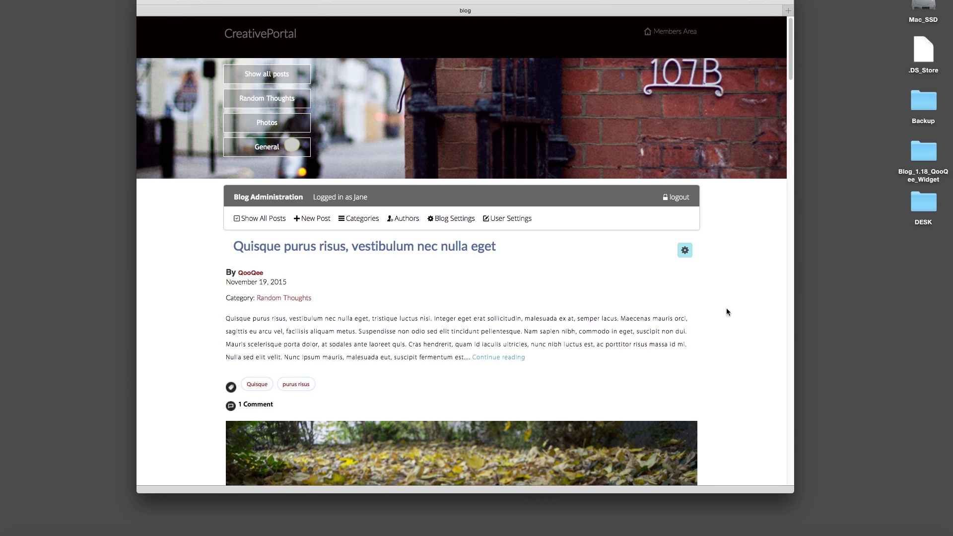
pyautogui.scroll(-5, 726, 311)
pyautogui.scroll(5, 725, 311)
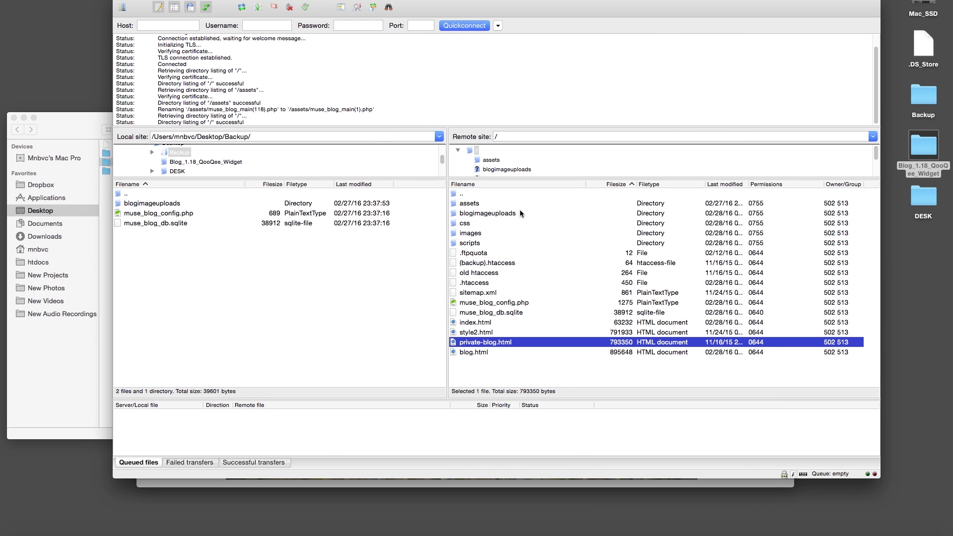
# Delete muse_blog_main(1).php and muse_blog_main.php from the server's assets folder.
pyautogui.doubleClick(507, 203)
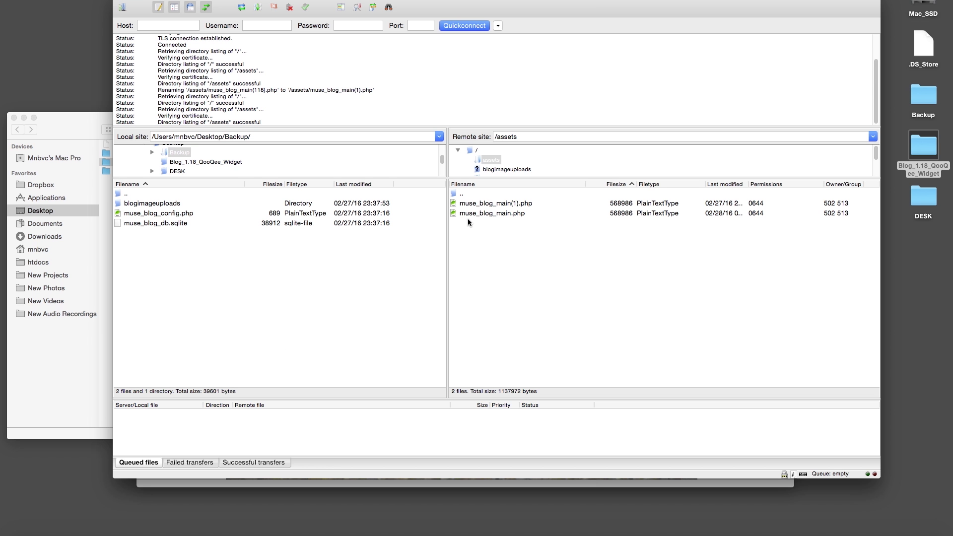
pyautogui.click(487, 203)
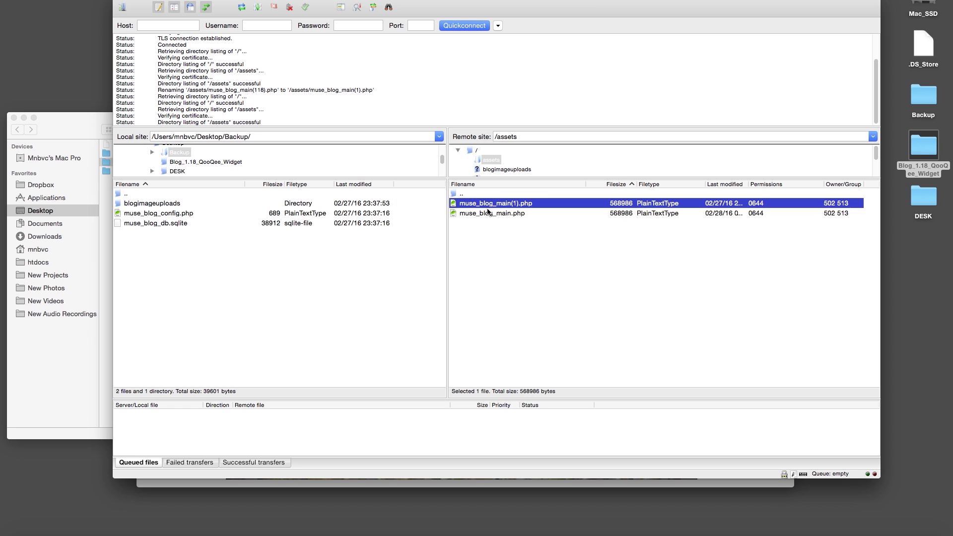
pyautogui.keyDown('shift'); pyautogui.click(487, 213); pyautogui.keyUp('shift')
pyautogui.rightClick(487, 213)
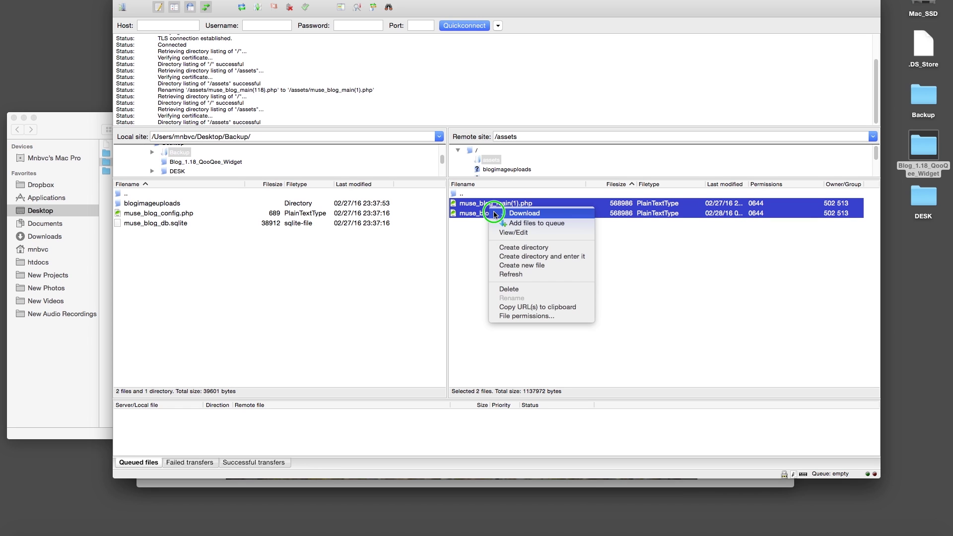
pyautogui.click(520, 289)
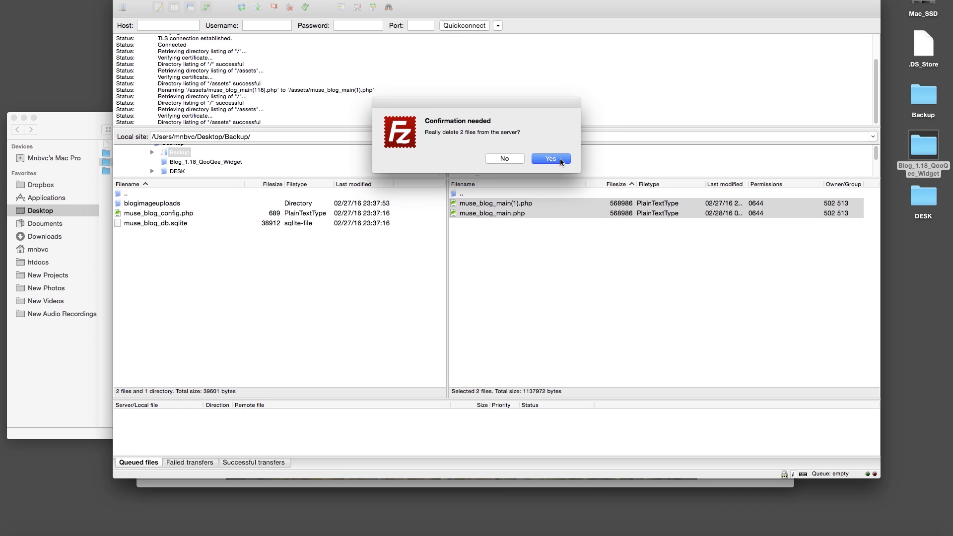
pyautogui.click(559, 159)
# Upload the new muse_blog_main.php from Blog_1.18_QooQee_Widget into the server's /assets folder.
pyautogui.click(94, 124)
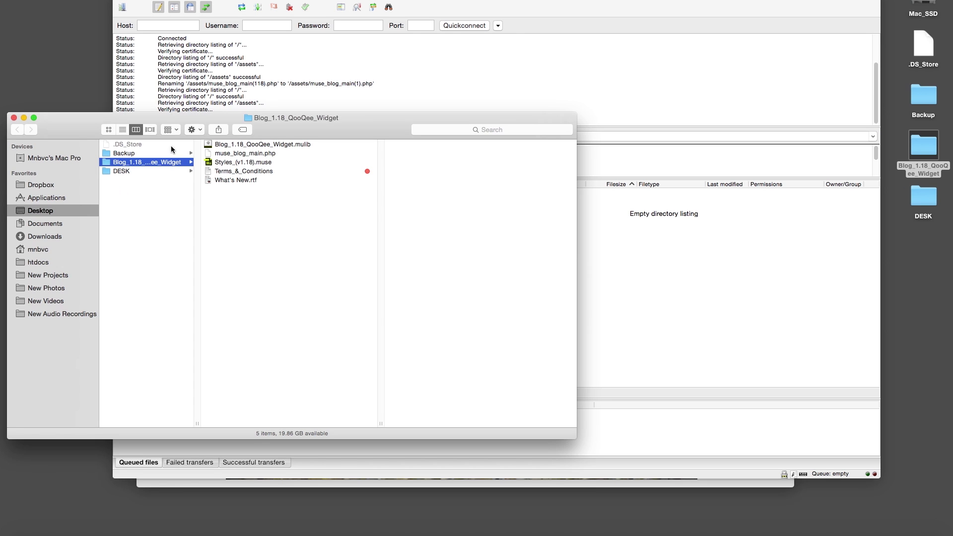
pyautogui.click(253, 153)
pyautogui.moveTo(253, 153); pyautogui.dragTo(630, 266)
pyautogui.click(630, 265)
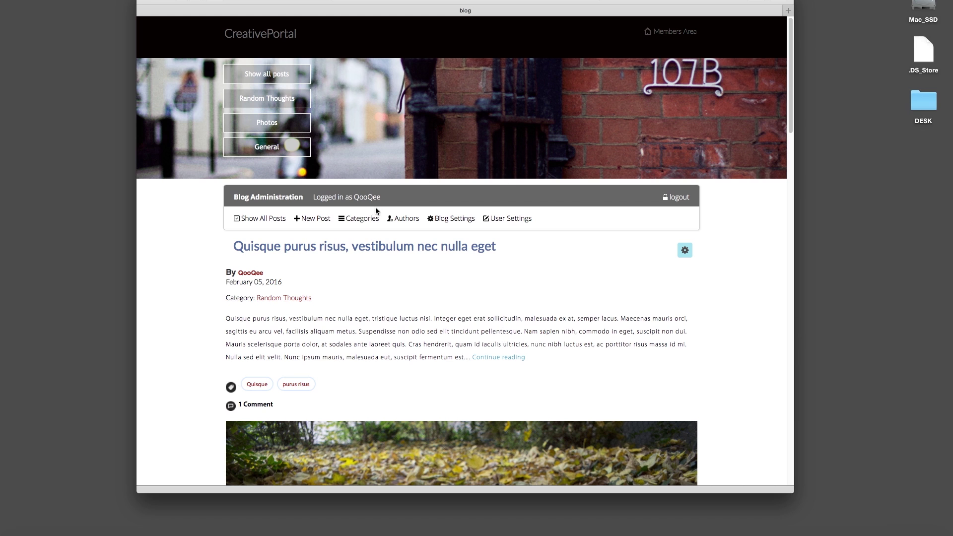
# Open Blog Settings and toggle custom frontend wording on, then back off.
pyautogui.click(454, 219)
pyautogui.scroll(-1, 498, 290)
pyautogui.scroll(-6, 499, 289)
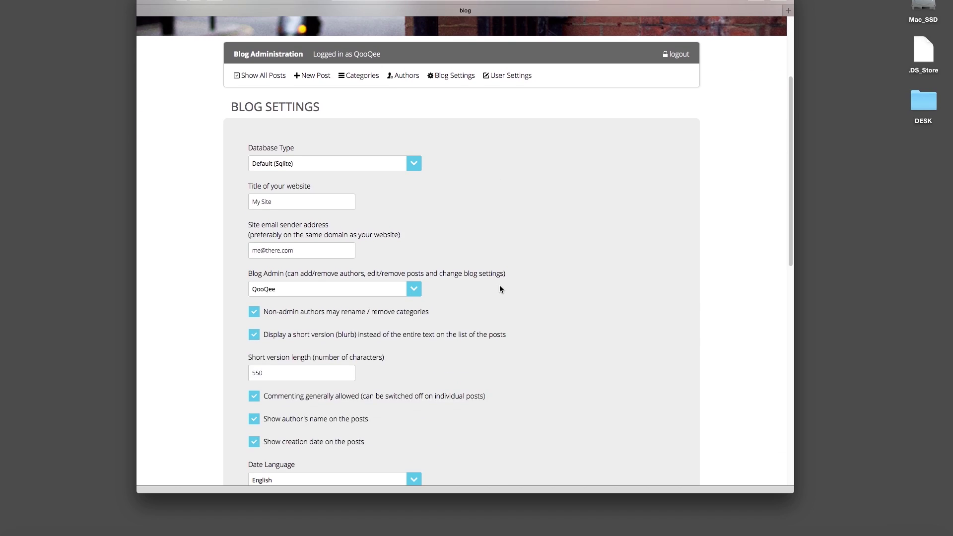
pyautogui.scroll(-3, 499, 283)
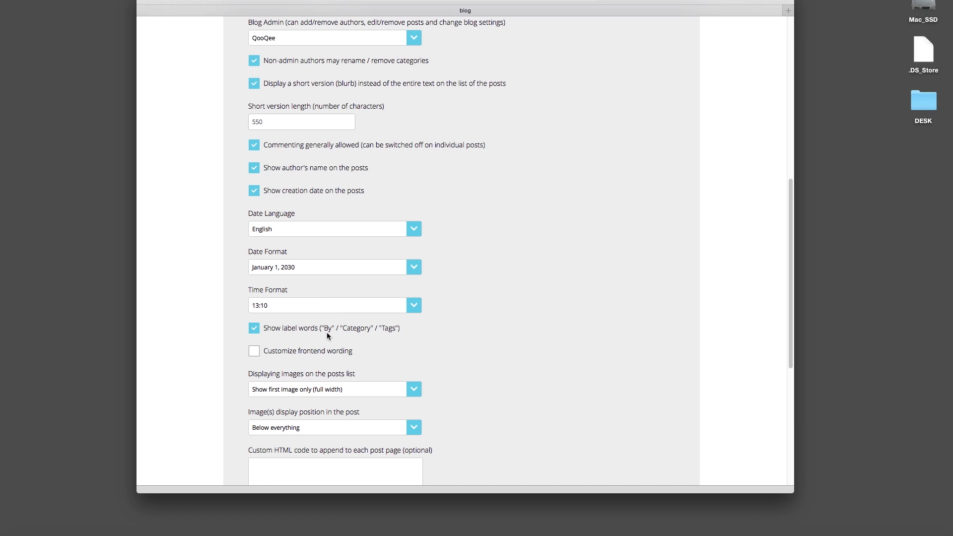
pyautogui.click(323, 353)
pyautogui.click(323, 351)
# Set the Date Language to French and save the blog settings.
pyautogui.click(357, 227)
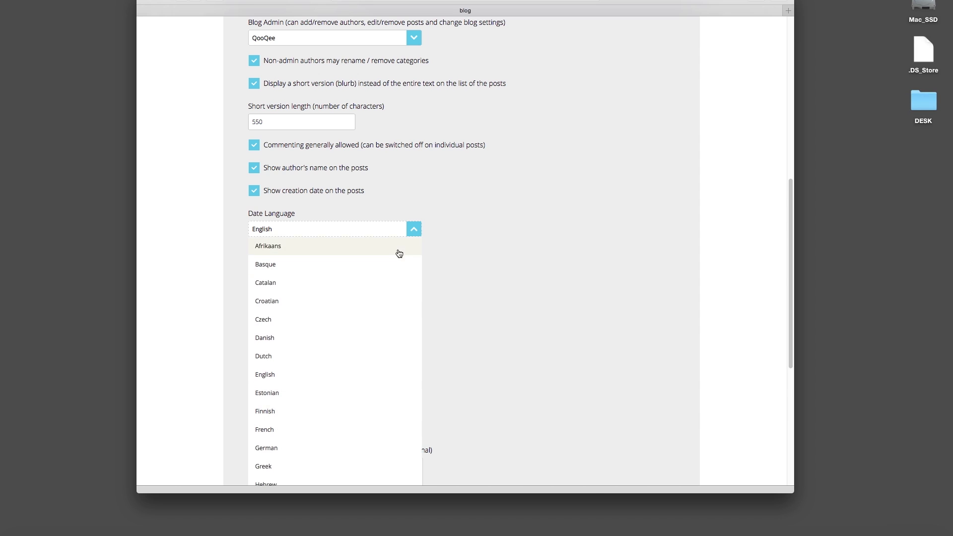
pyautogui.scroll(-7, 449, 266)
pyautogui.scroll(4, 448, 269)
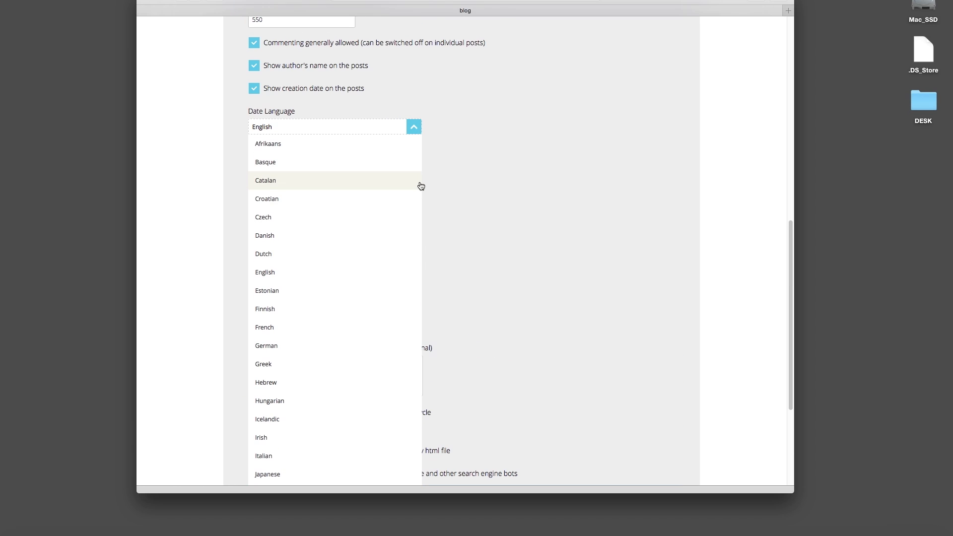
pyautogui.click(373, 327)
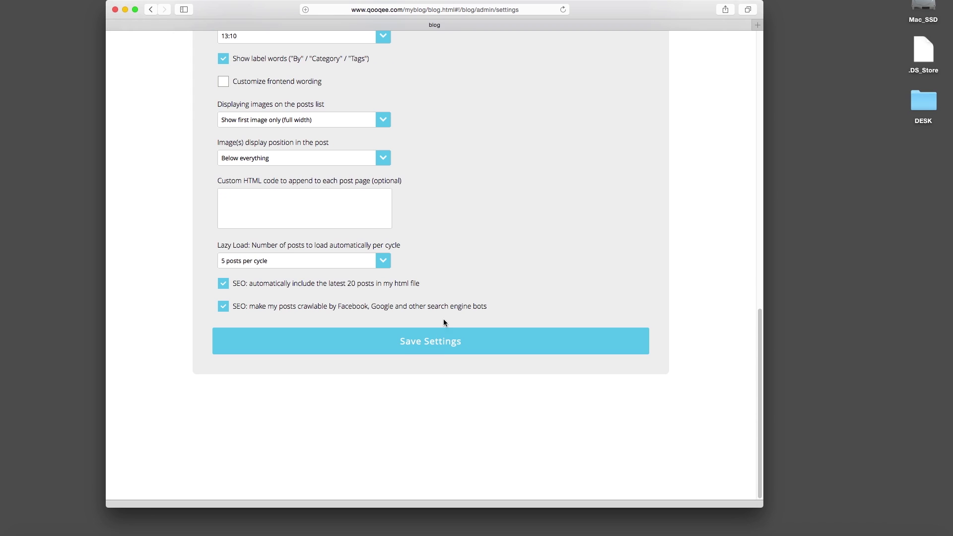
pyautogui.click(449, 355)
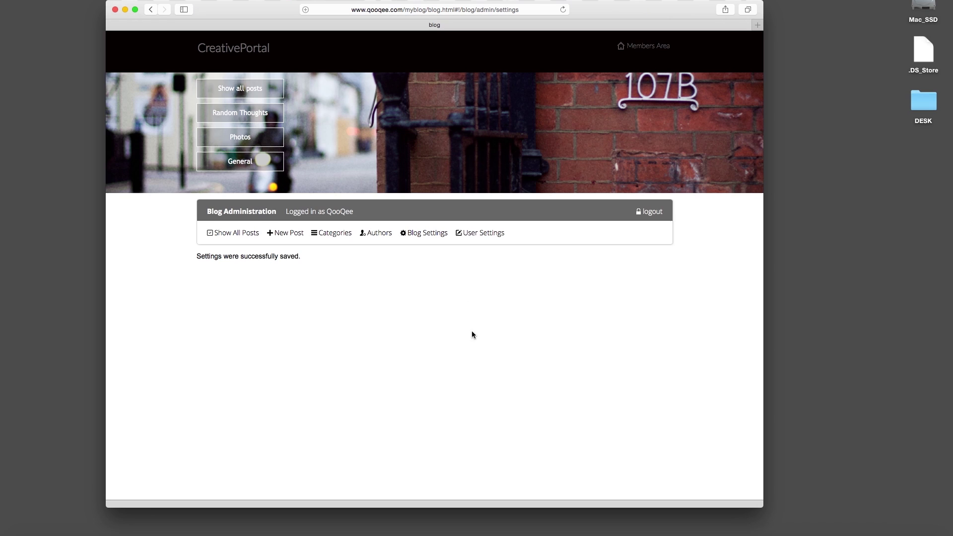
pyautogui.scroll(-2, 293, 223)
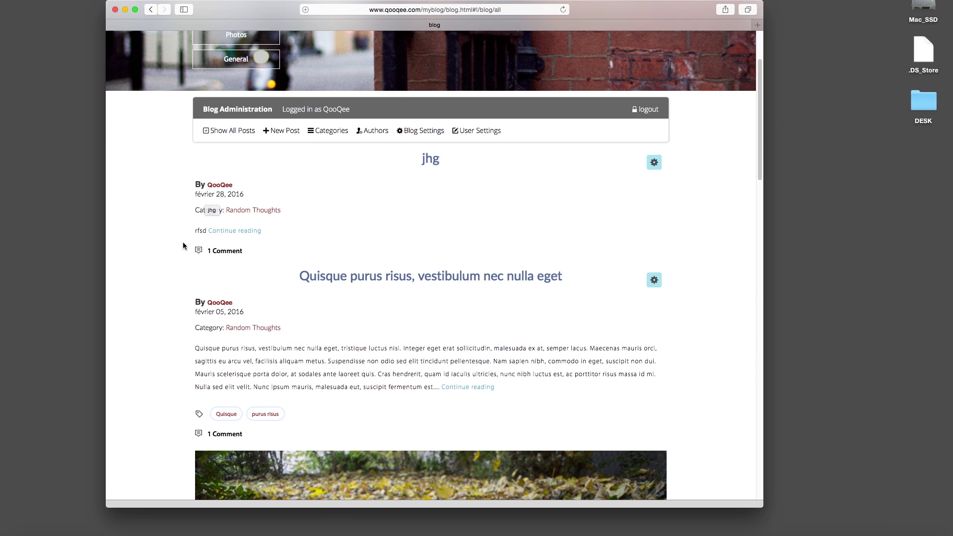
pyautogui.click(417, 131)
# Review the date and time format options, keeping January 1, 2030 and 13:10.
pyautogui.scroll(-8, 409, 140)
pyautogui.scroll(-3, 410, 144)
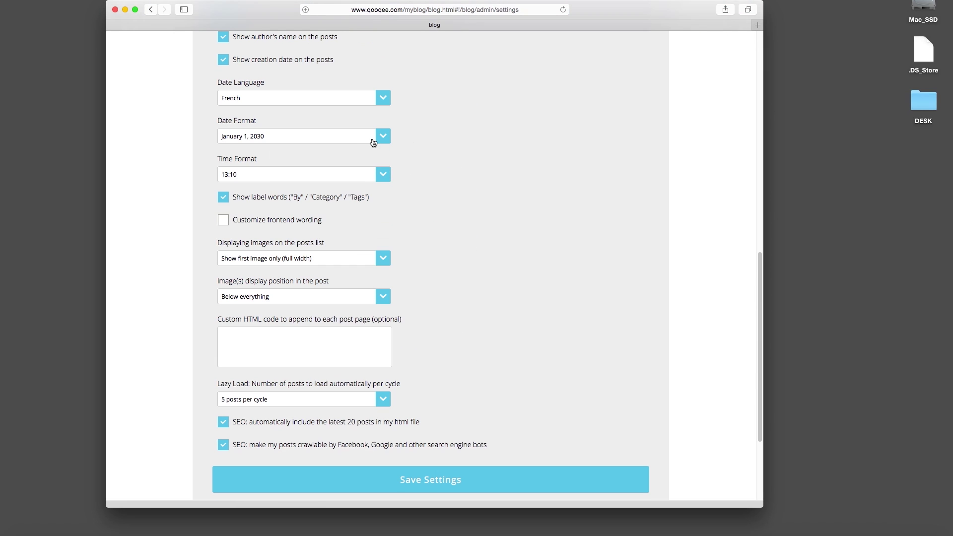
pyautogui.click(372, 138)
pyautogui.click(372, 136)
pyautogui.click(371, 176)
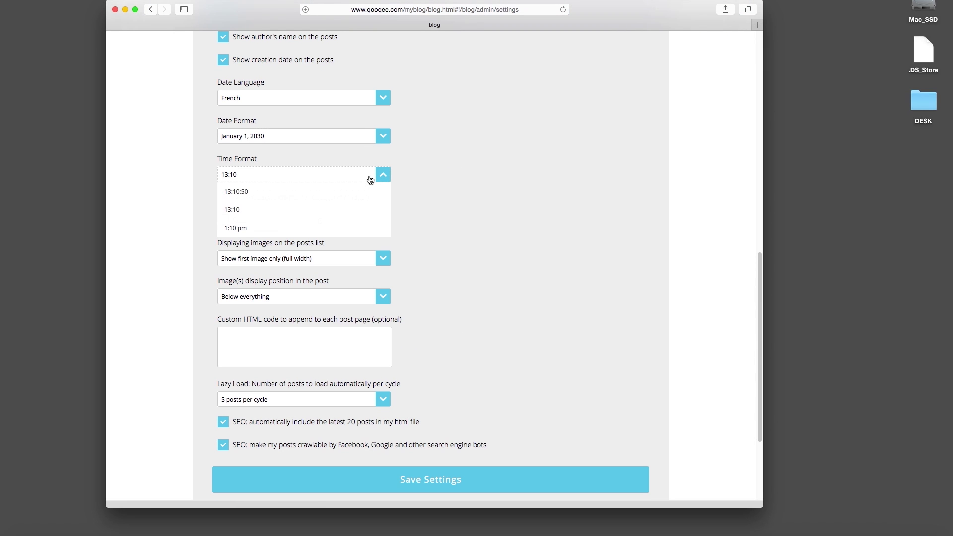
pyautogui.click(370, 178)
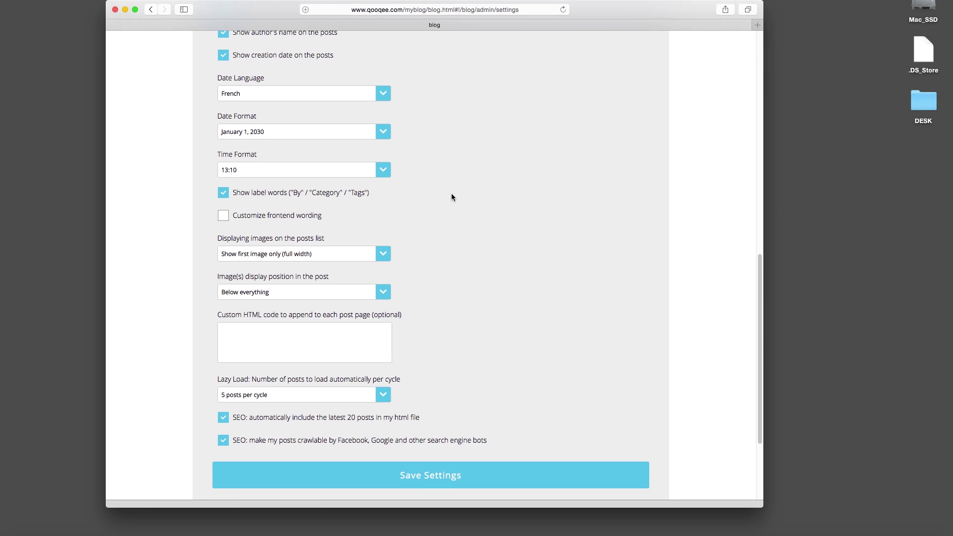
pyautogui.scroll(-3, 452, 195)
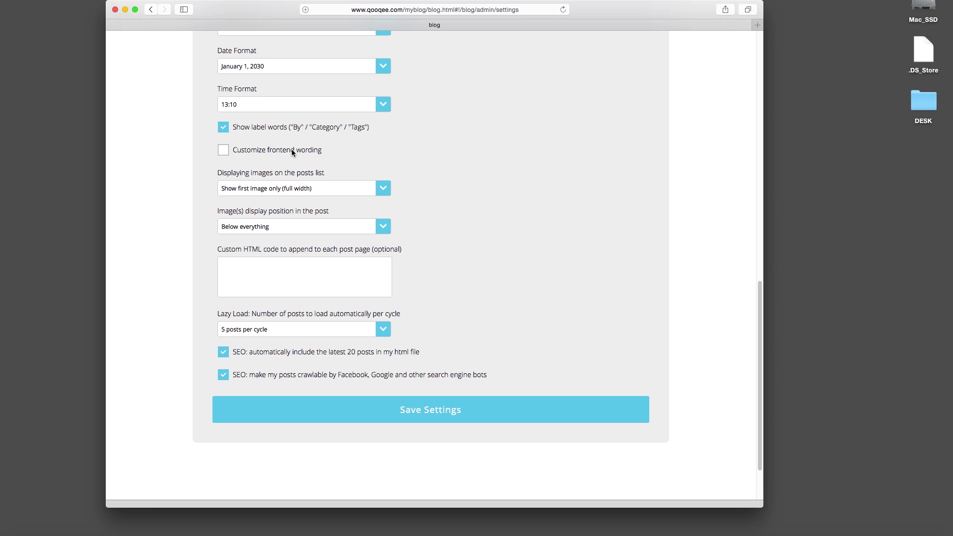
# Turn on custom frontend wording and enter 'äöüqwwe' as the read-more wording.
pyautogui.click(262, 153)
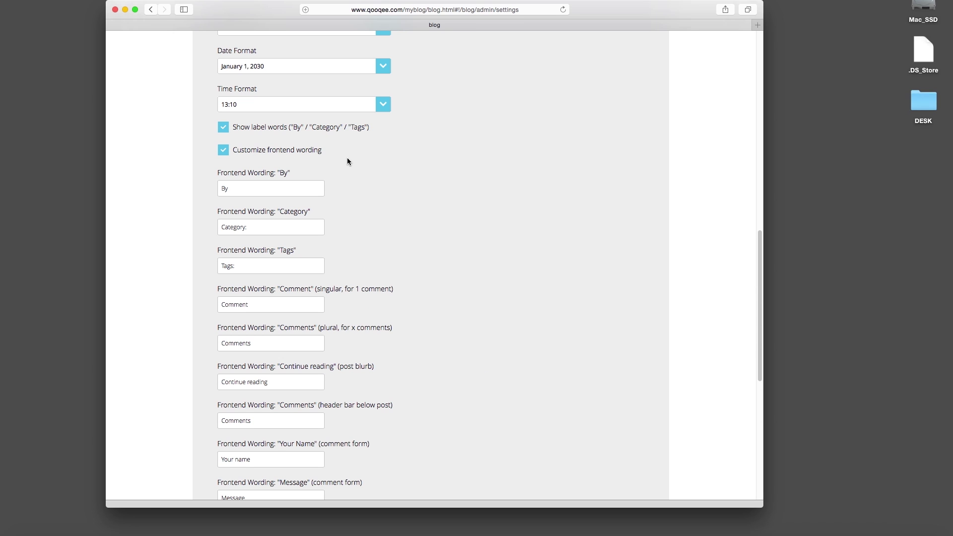
pyautogui.scroll(-3, 362, 171)
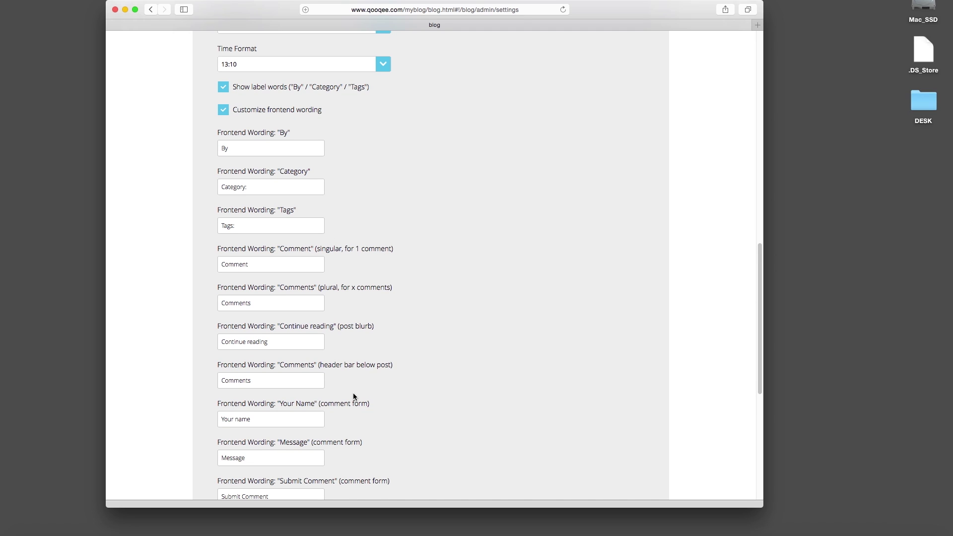
pyautogui.scroll(-2, 353, 392)
pyautogui.scroll(-1, 352, 395)
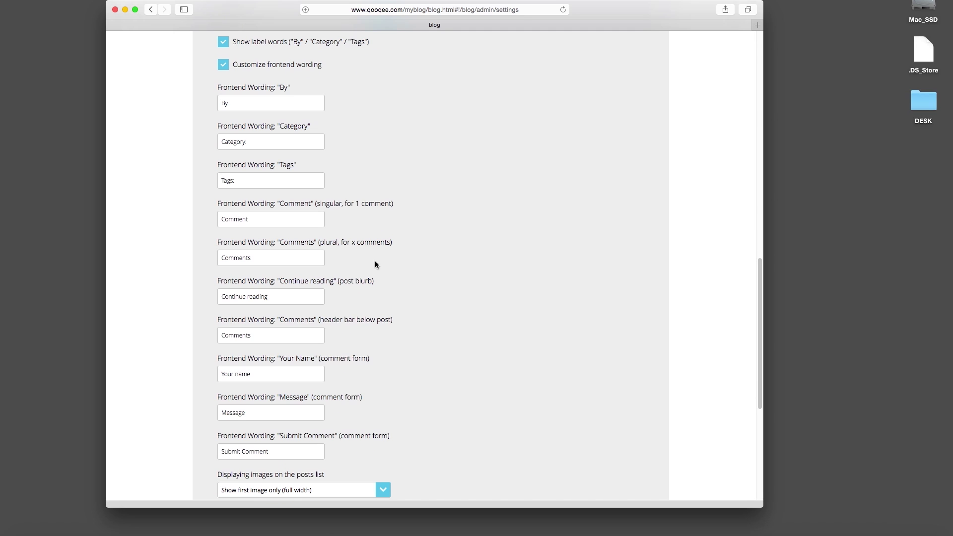
pyautogui.scroll(-1, 353, 332)
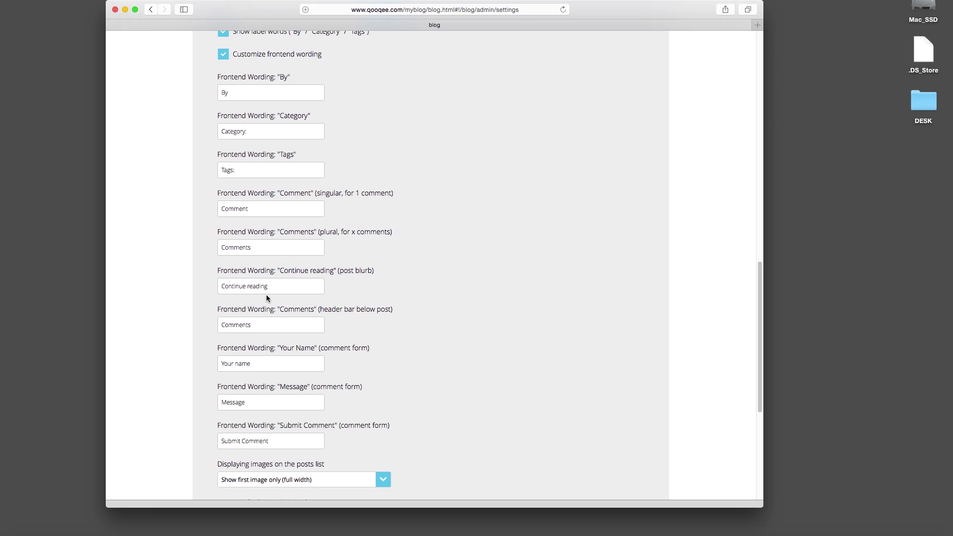
pyautogui.write('äöüqwwe')
pyautogui.scroll(-10, 392, 287)
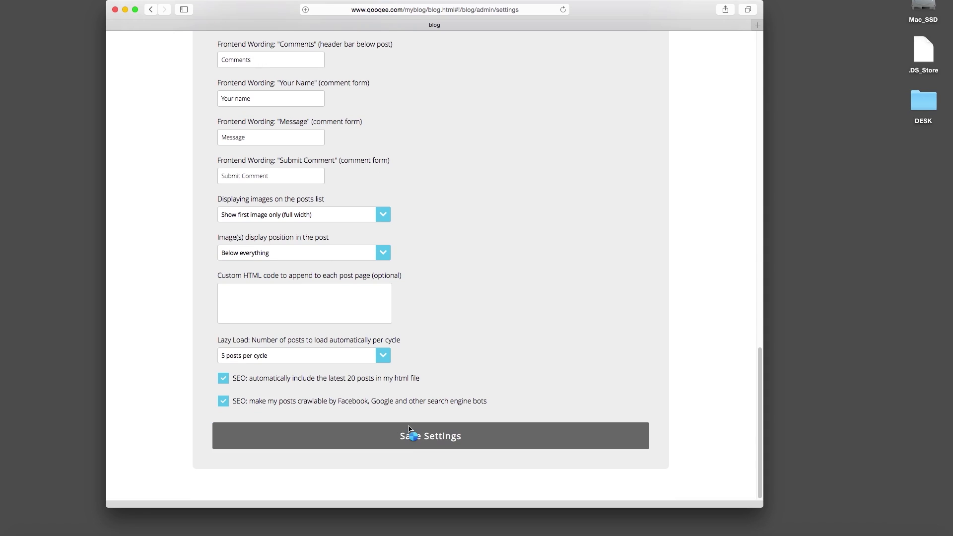
# Save the settings and check the post list for 'Continue reading äöüqwwe' links.
pyautogui.click(407, 432)
pyautogui.click(237, 233)
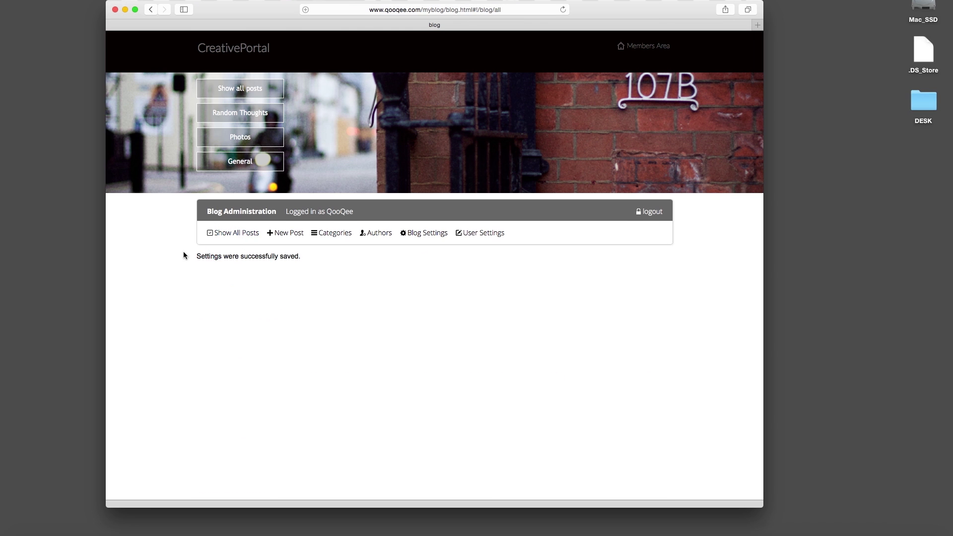
pyautogui.scroll(-10, 164, 259)
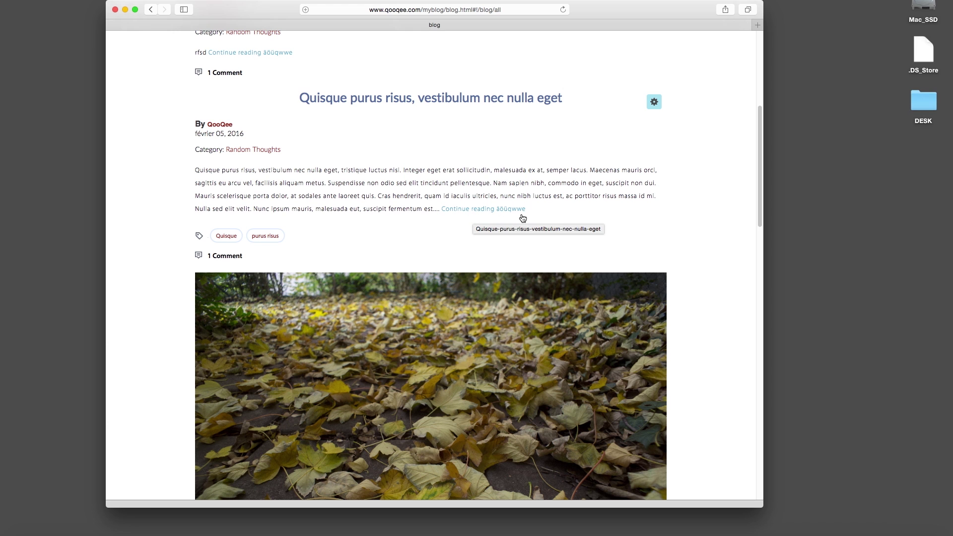
# Uncheck Customize frontend wording, save, and recheck the post list for plain 'Continue reading'.
pyautogui.click(517, 209)
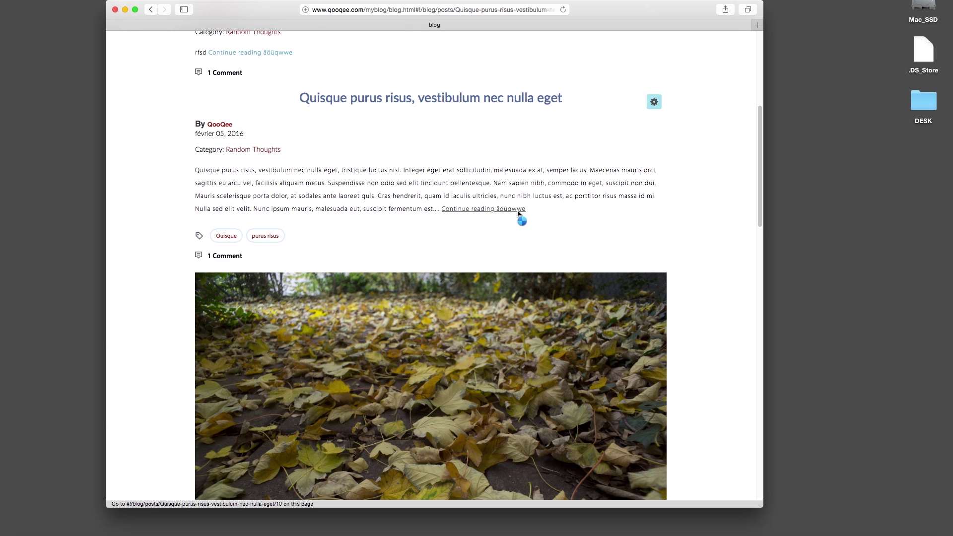
pyautogui.click(441, 234)
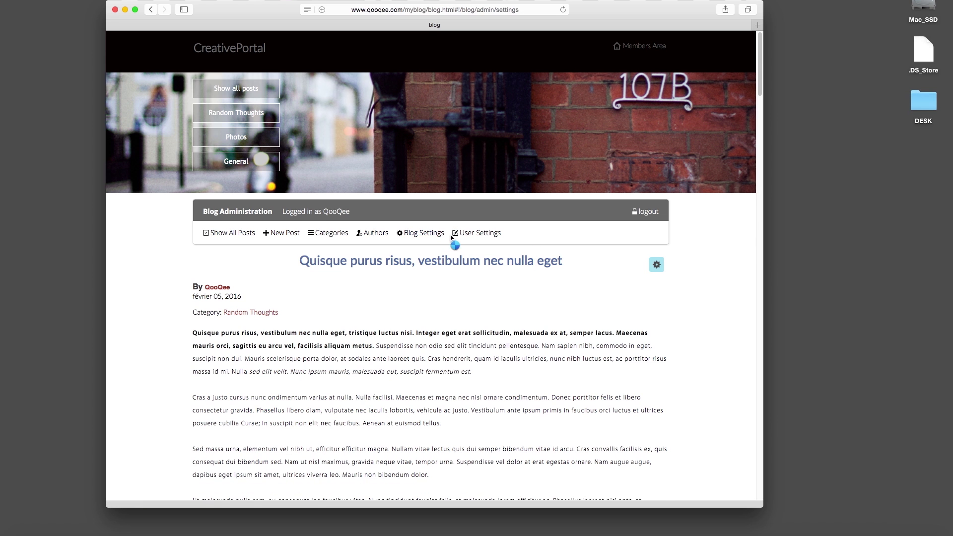
pyautogui.scroll(-10, 455, 240)
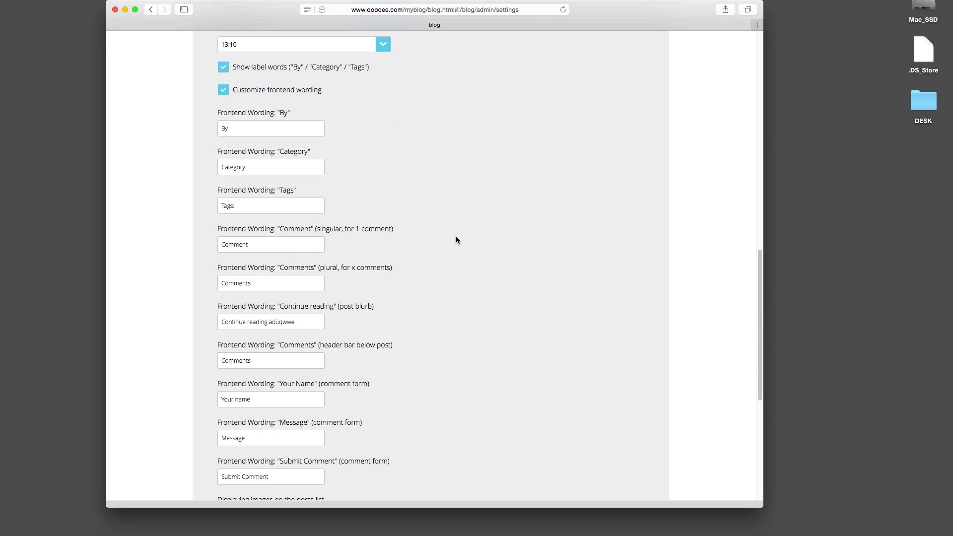
pyautogui.click(260, 90)
pyautogui.click(431, 346)
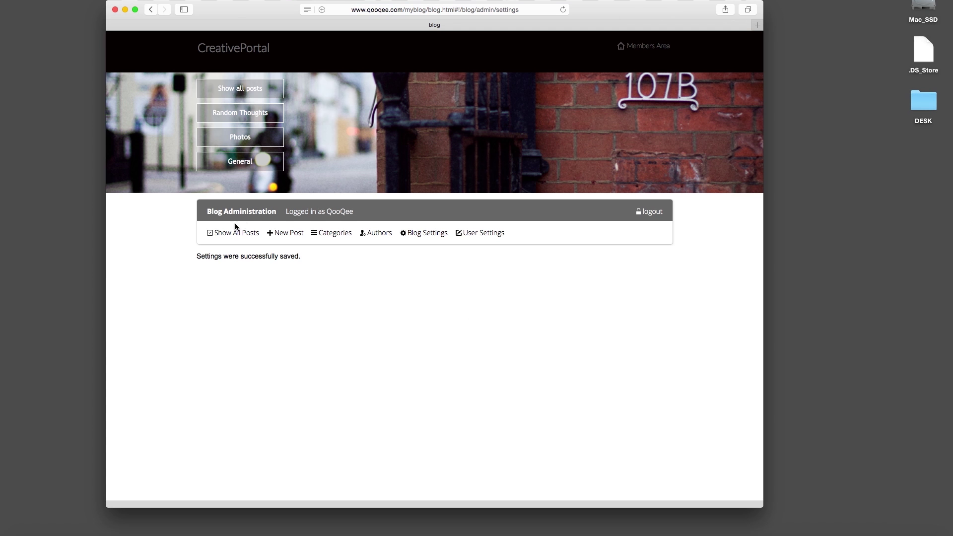
pyautogui.click(237, 224)
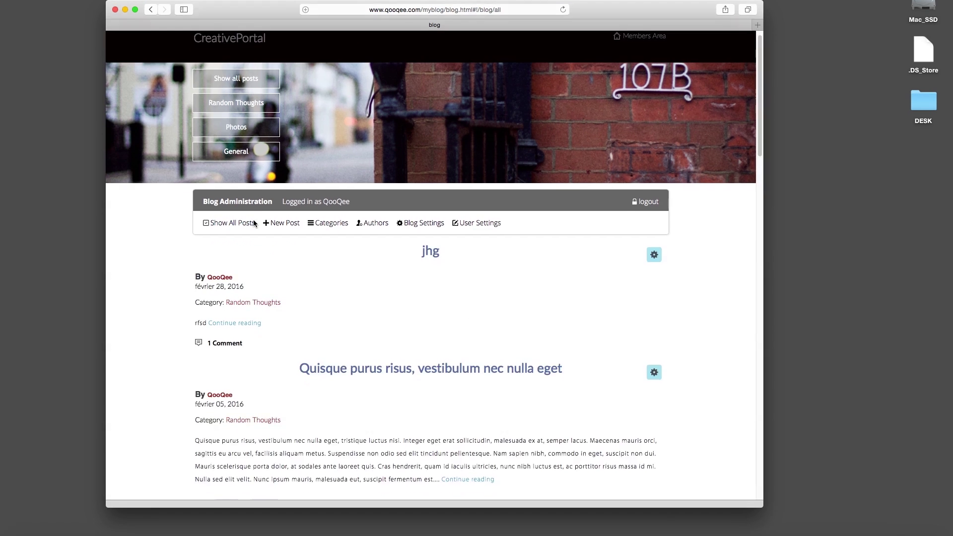
pyautogui.scroll(-4, 254, 224)
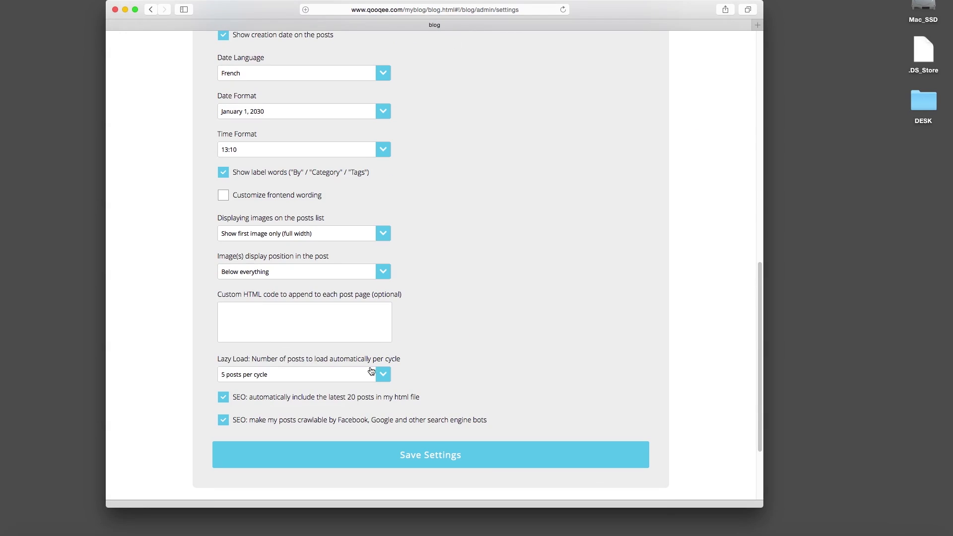
# Place the AddThis Refresher widget on the blog page, paste the site's PUBID, and select the Sharing Buttons code.
pyautogui.click(301, 325)
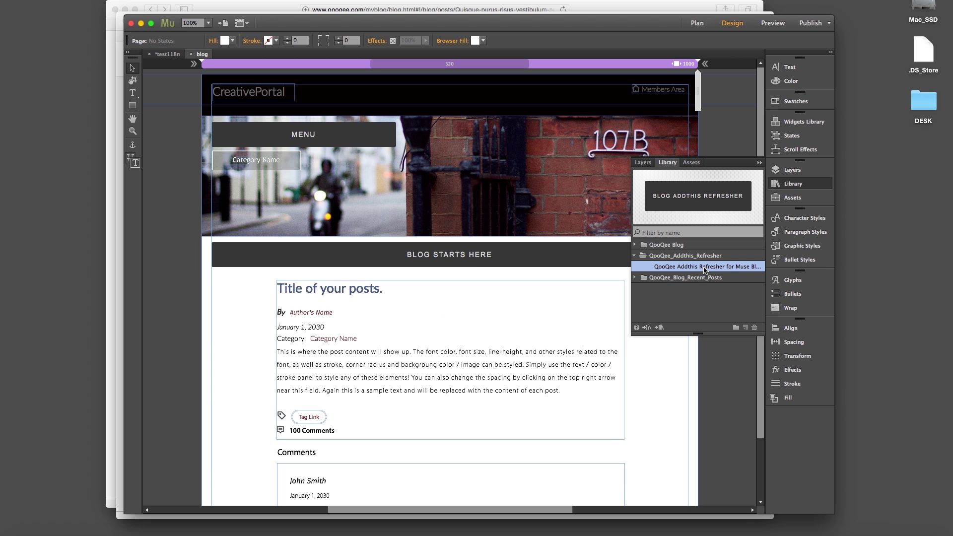
pyautogui.moveTo(705, 270); pyautogui.dragTo(169, 314)
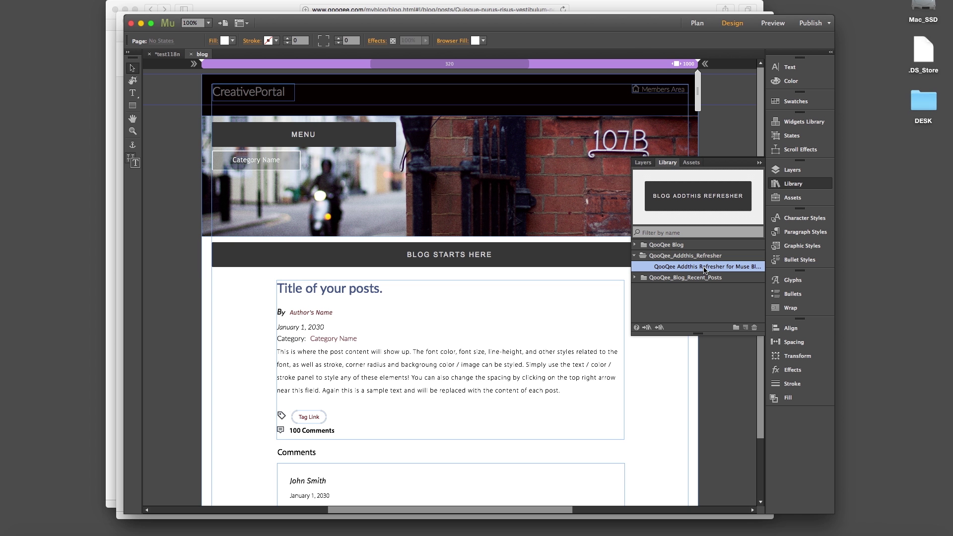
pyautogui.moveTo(705, 269); pyautogui.dragTo(168, 315)
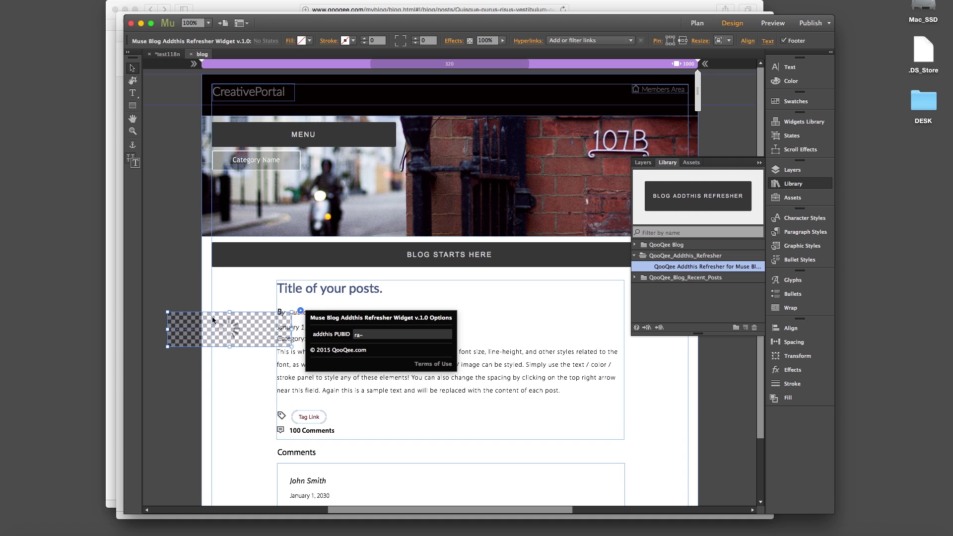
pyautogui.click(334, 332)
pyautogui.write('ra-5668c17a06e6bd3a')
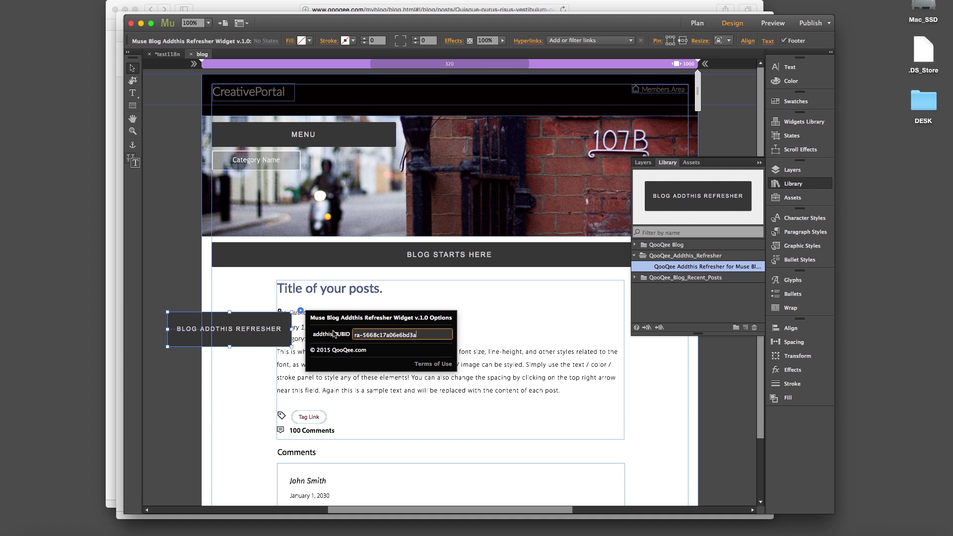
pyautogui.moveTo(440, 291); pyautogui.dragTo(665, 319)
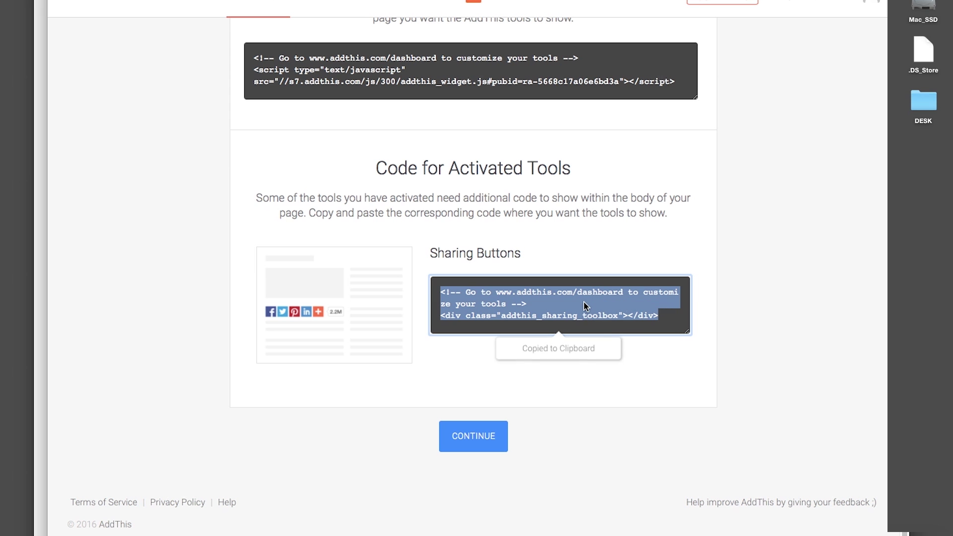
# Paste the copied AddThis sharing code into the post-page Custom HTML, save, and view all posts.
pyautogui.rightClick(584, 303)
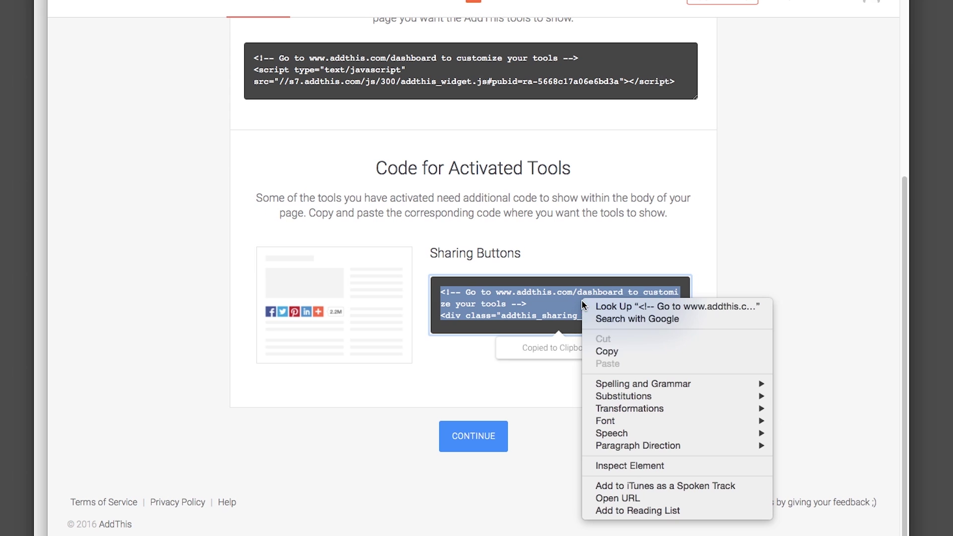
pyautogui.click(626, 352)
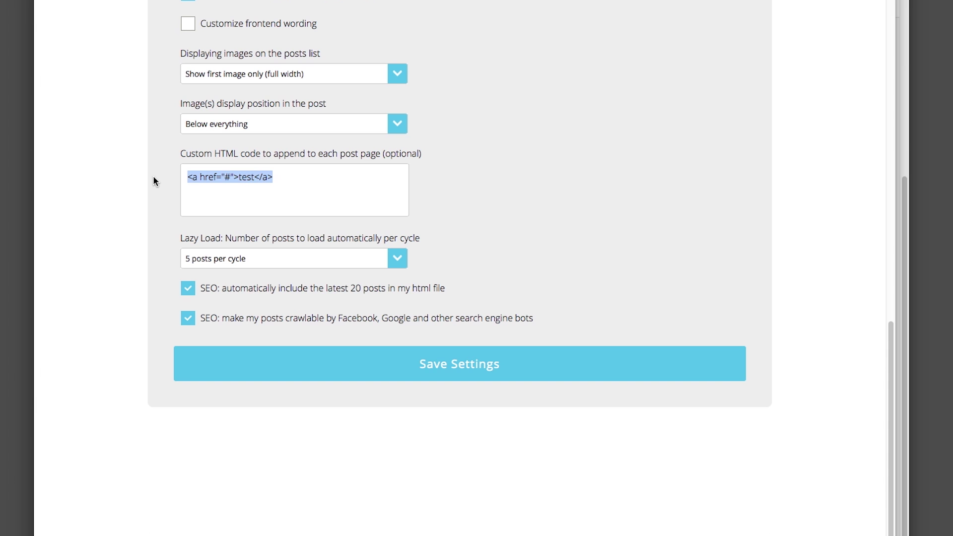
pyautogui.press('super+v')
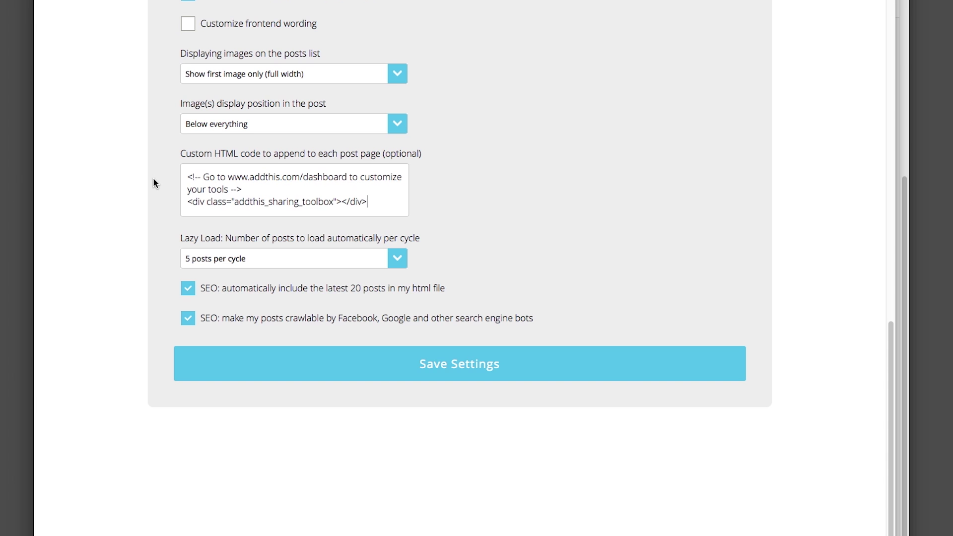
pyautogui.click(430, 358)
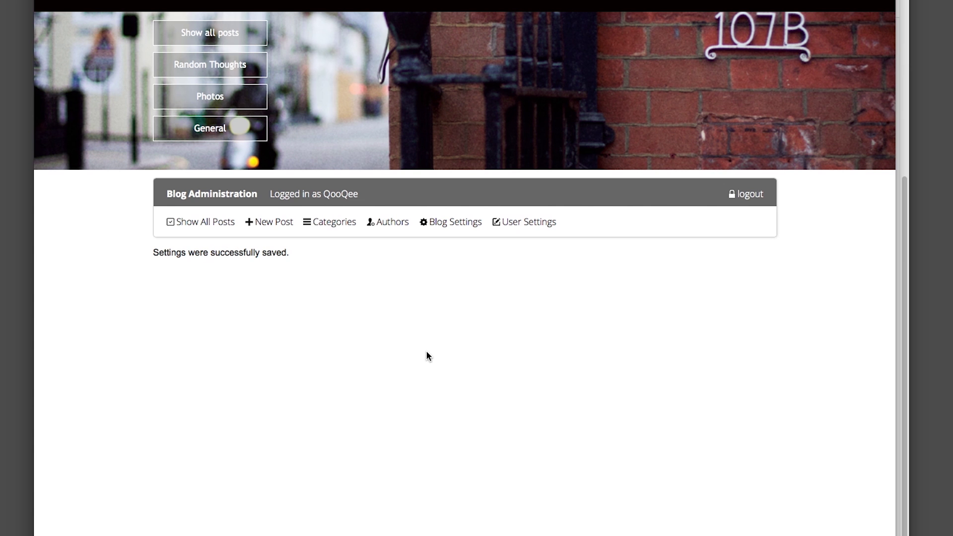
pyautogui.click(227, 224)
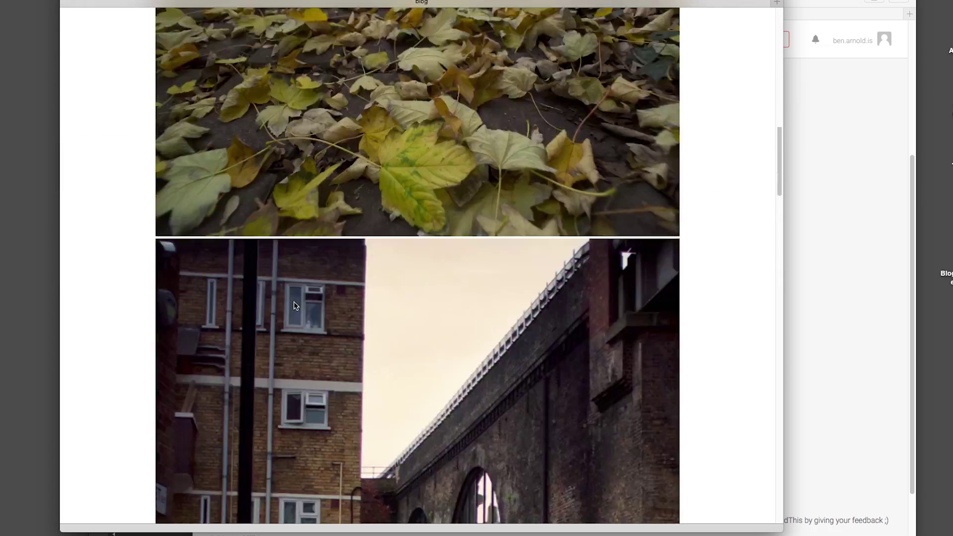
pyautogui.scroll(-10, 293, 301)
pyautogui.scroll(-10, 293, 301)
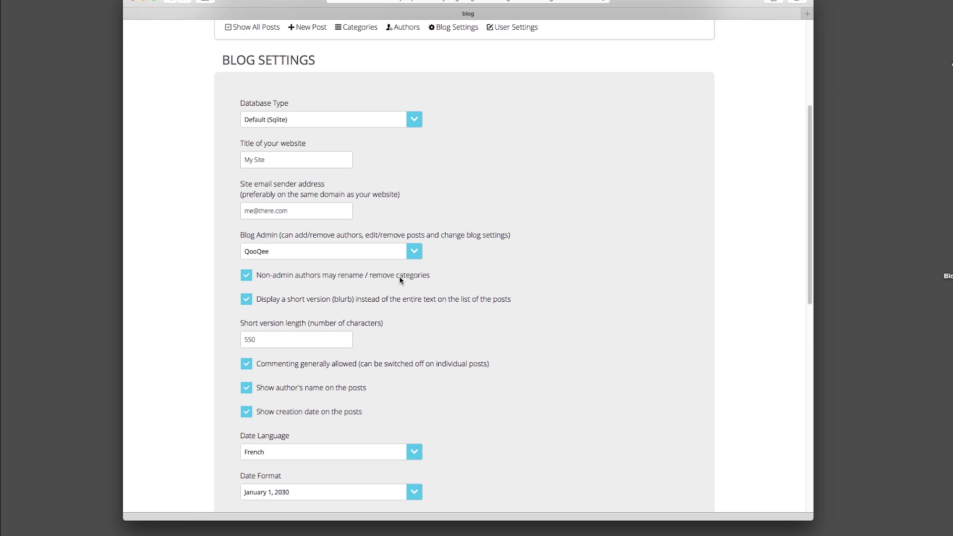
# Show the Categories list with Random Thoughts, Photos and General.
pyautogui.scroll(3, 400, 279)
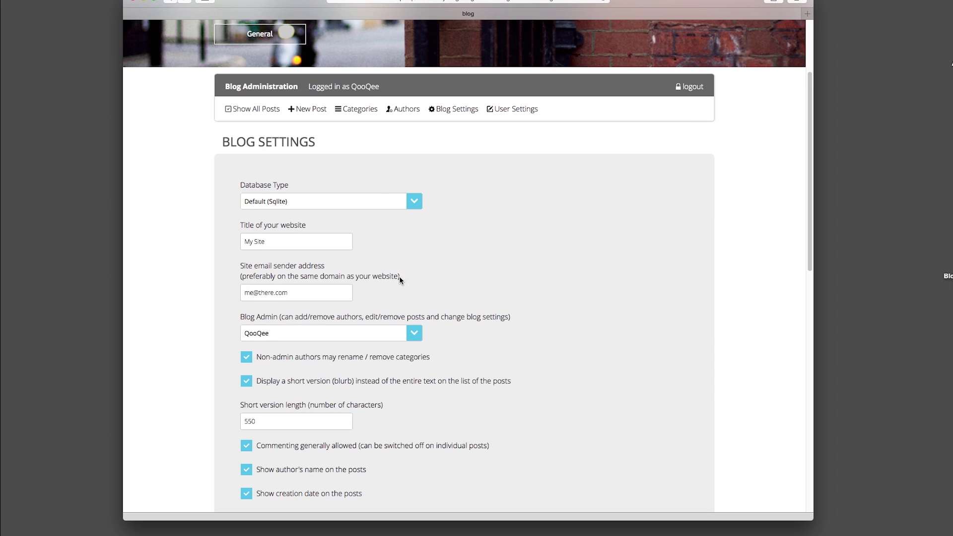
pyautogui.click(362, 109)
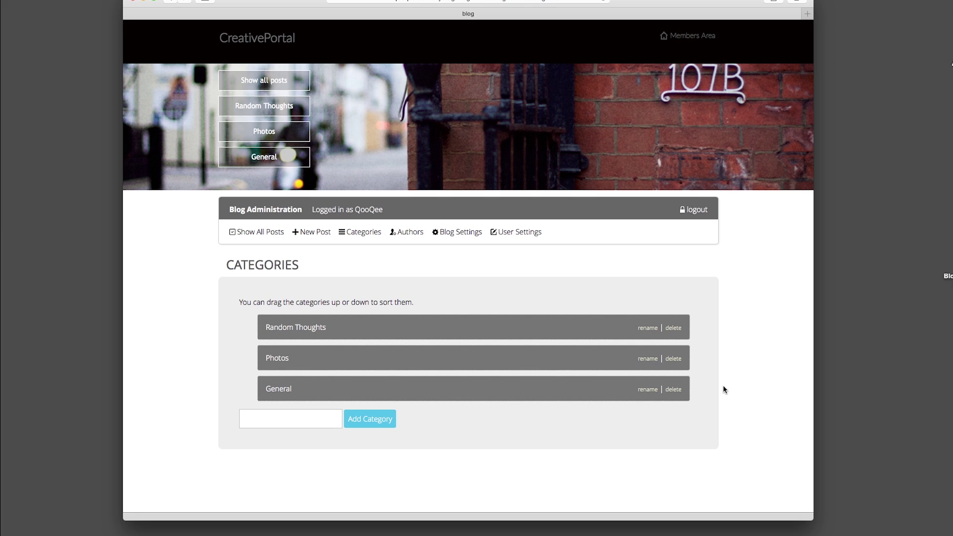
# In the new post form, change the creation date from 2016-02-28 to 2016-02-11.
pyautogui.click(474, 235)
pyautogui.scroll(-6, 474, 237)
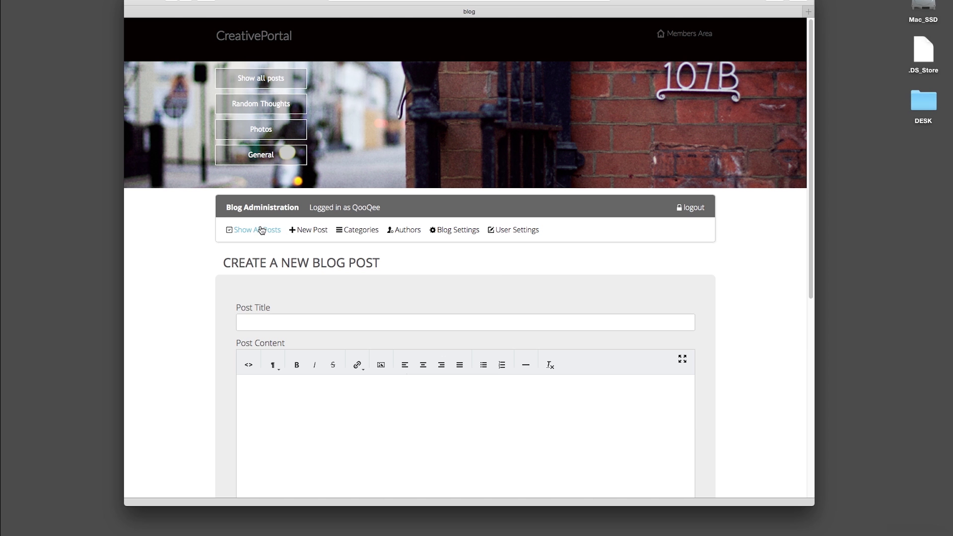
pyautogui.scroll(-7, 367, 296)
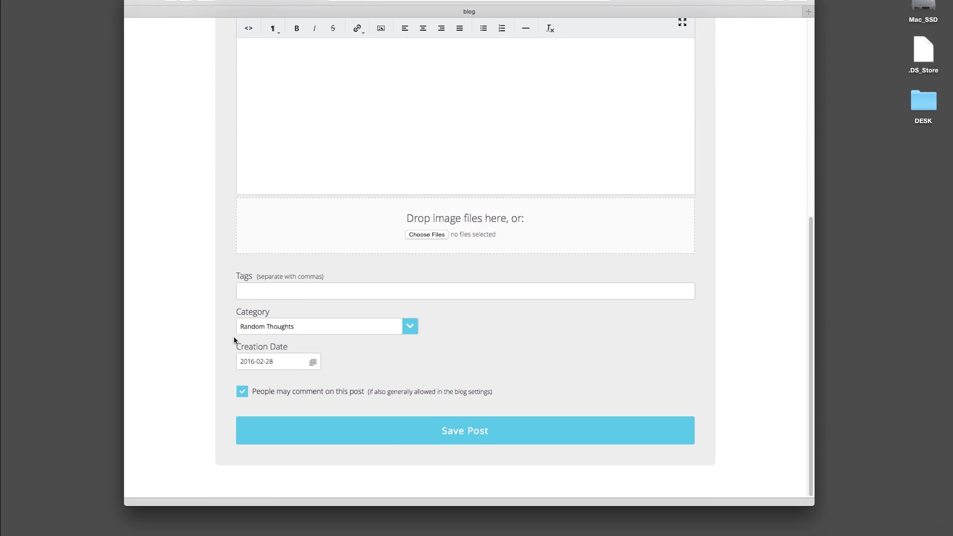
pyautogui.click(299, 365)
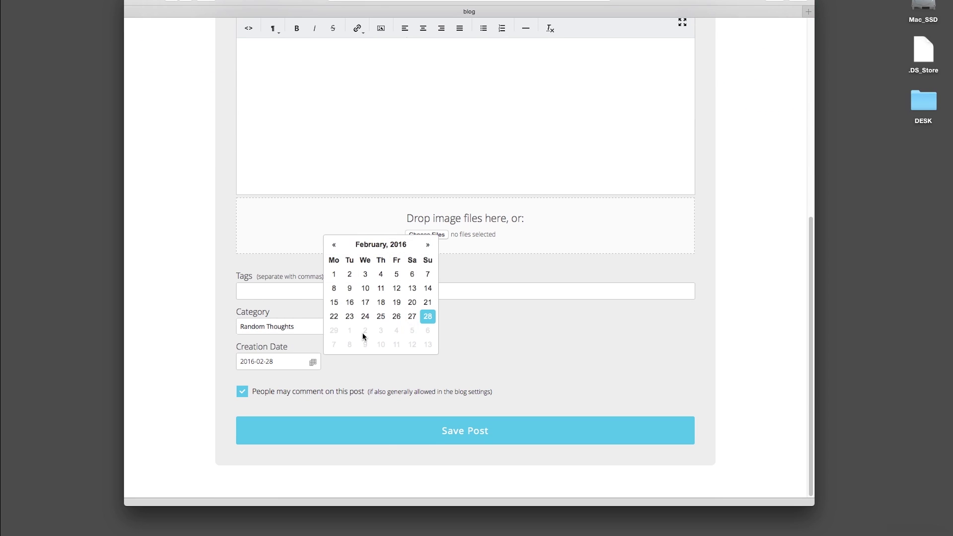
pyautogui.click(383, 291)
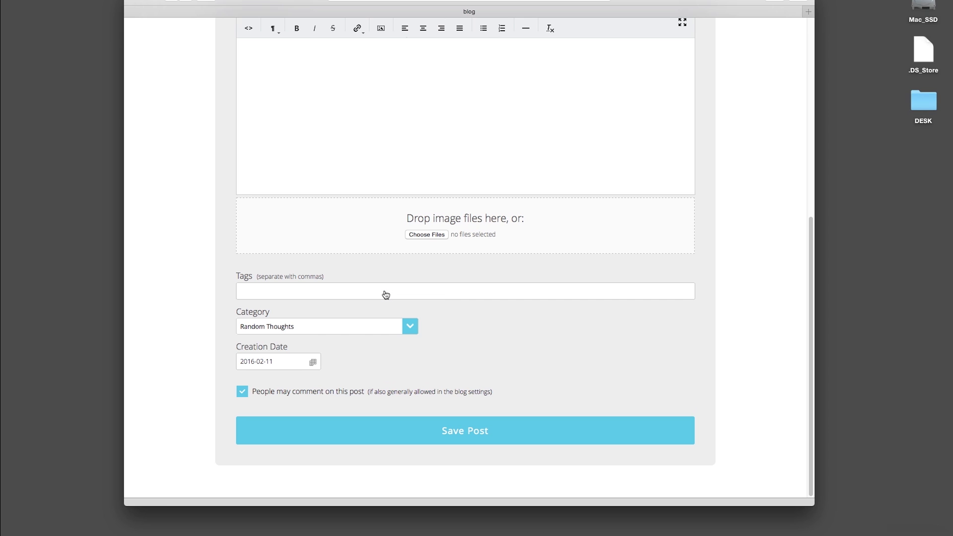
pyautogui.scroll(7, 338, 351)
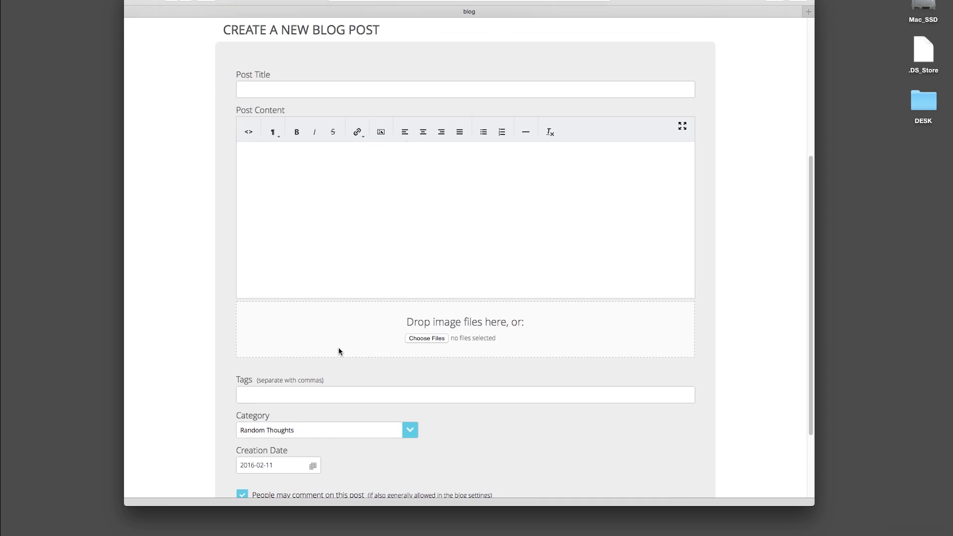
# Return to the post list and open the Quisque purus risus post for editing.
pyautogui.click(255, 230)
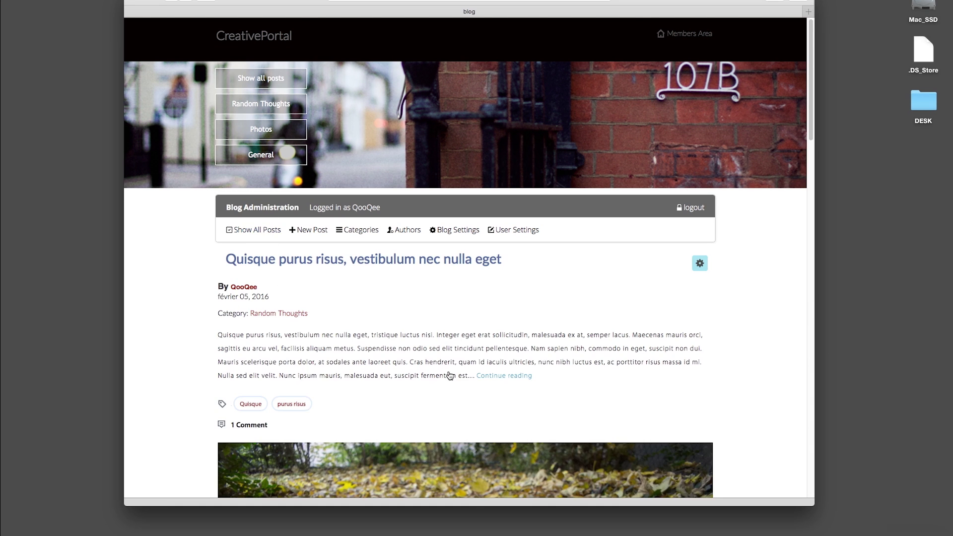
pyautogui.scroll(-5, 460, 382)
pyautogui.scroll(-13, 461, 386)
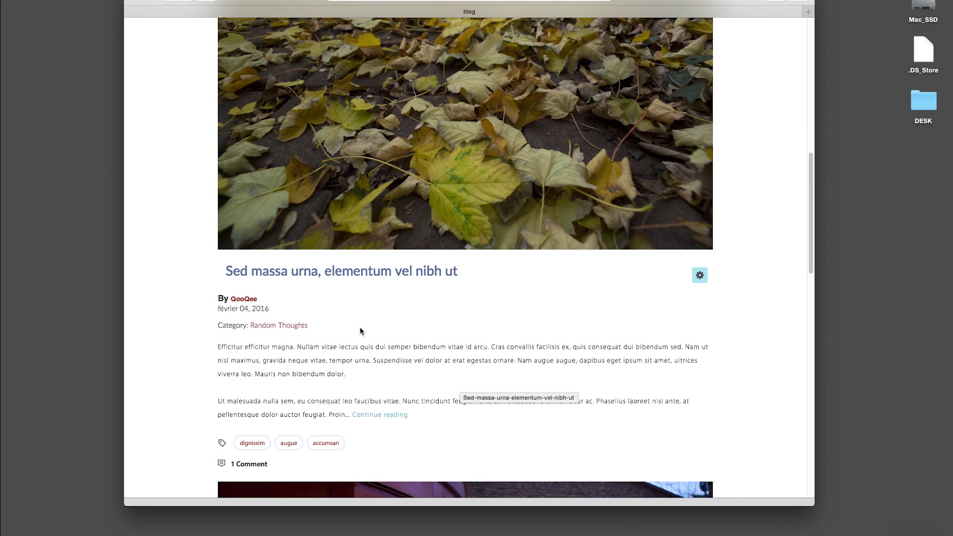
pyautogui.scroll(8, 432, 359)
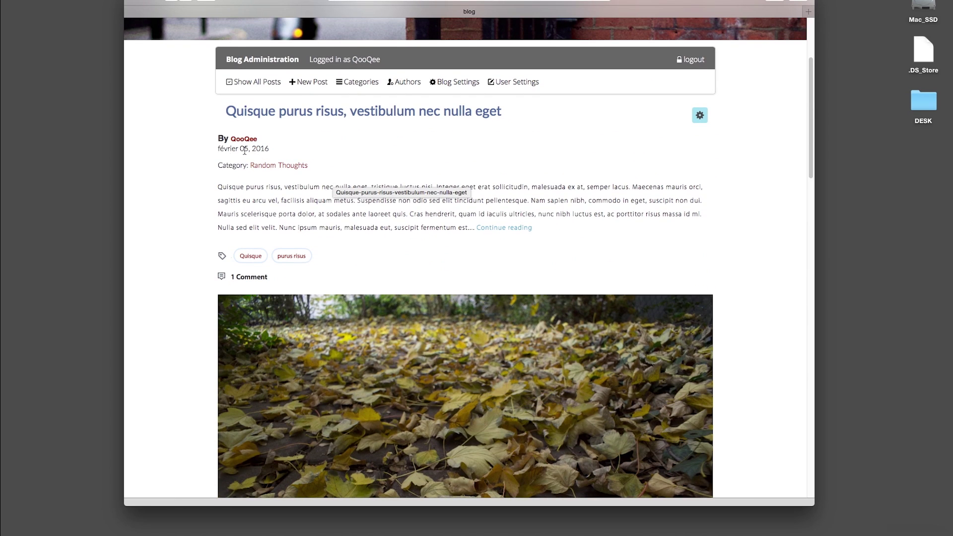
pyautogui.scroll(-6, 307, 243)
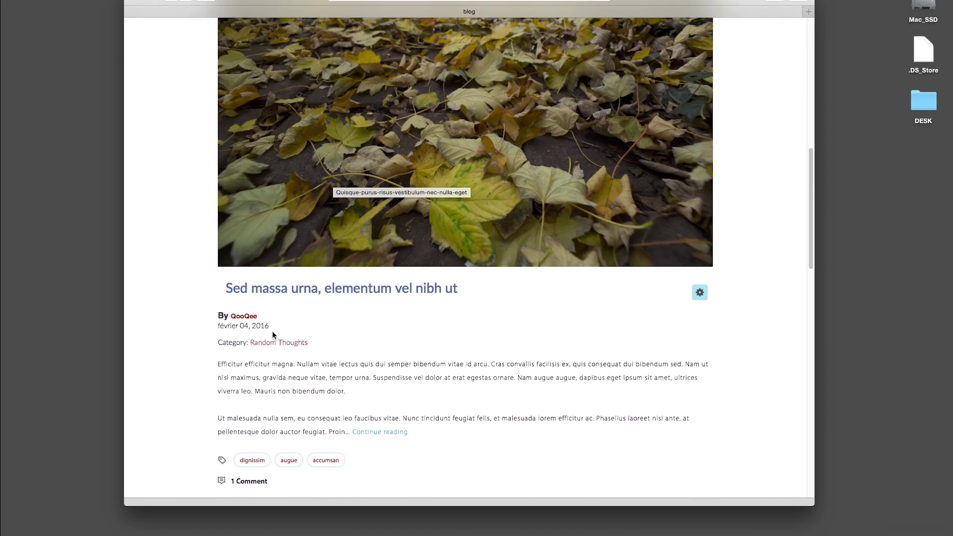
pyautogui.scroll(10, 298, 318)
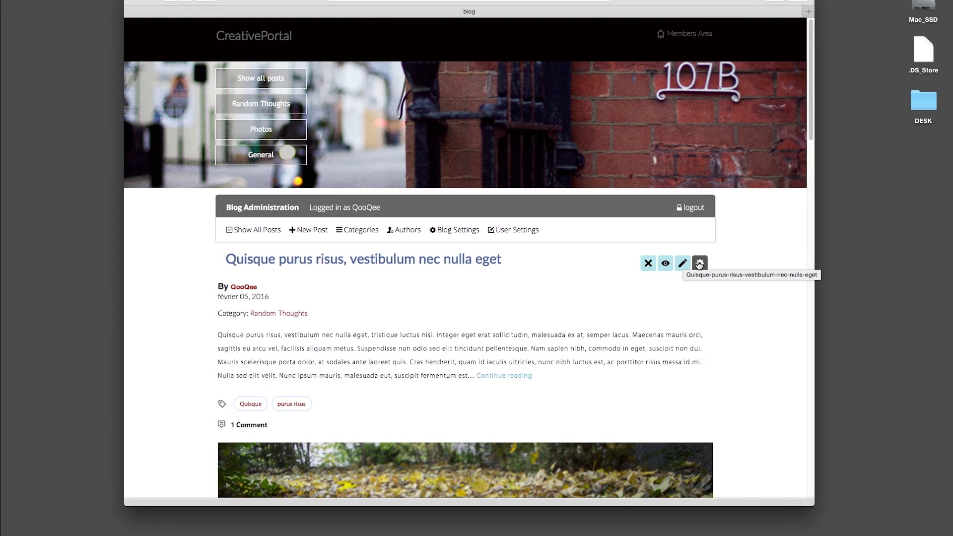
pyautogui.click(680, 264)
pyautogui.scroll(-10, 548, 325)
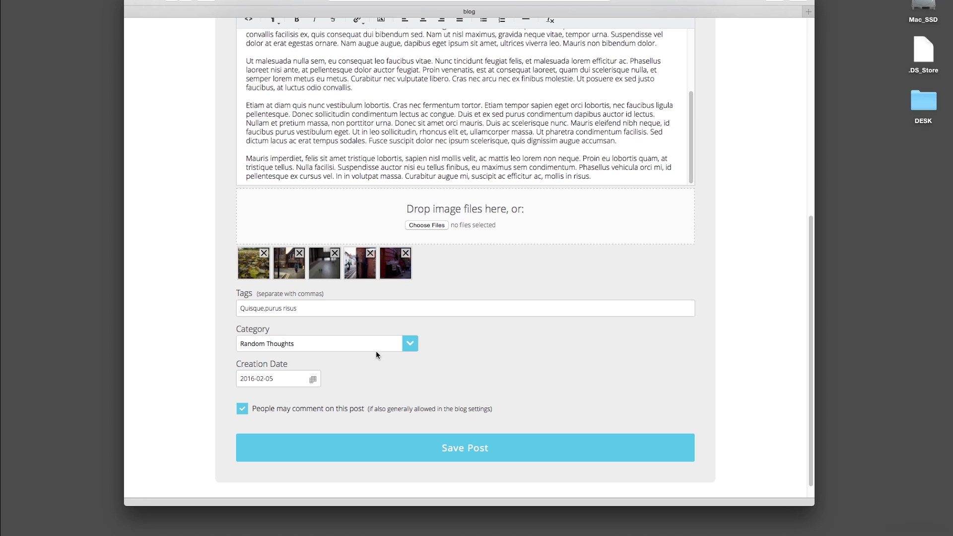
# Set its creation date to 4 February 2016, save the post, and confirm.
pyautogui.click(312, 379)
pyautogui.click(380, 291)
pyautogui.click(400, 445)
pyautogui.click(466, 300)
pyautogui.scroll(-8, 482, 338)
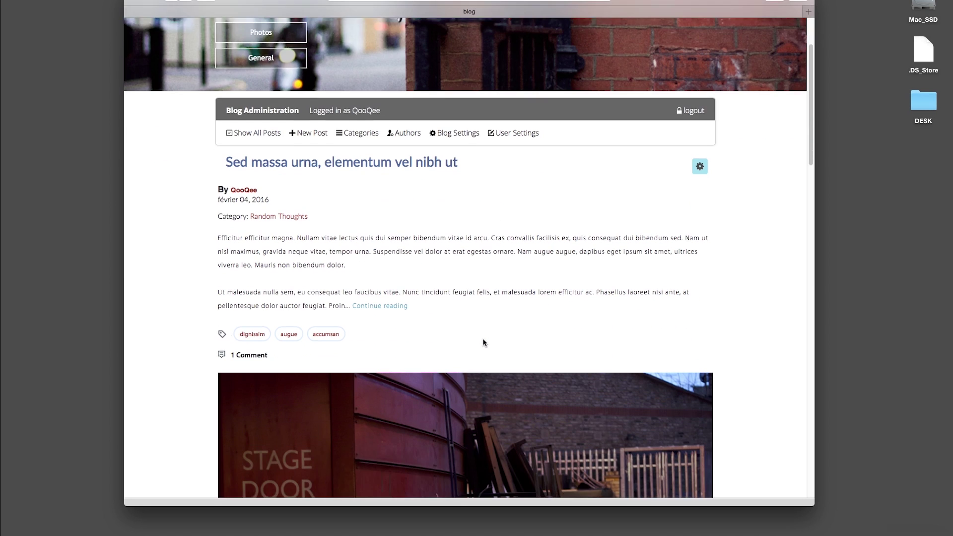
pyautogui.scroll(-10, 483, 343)
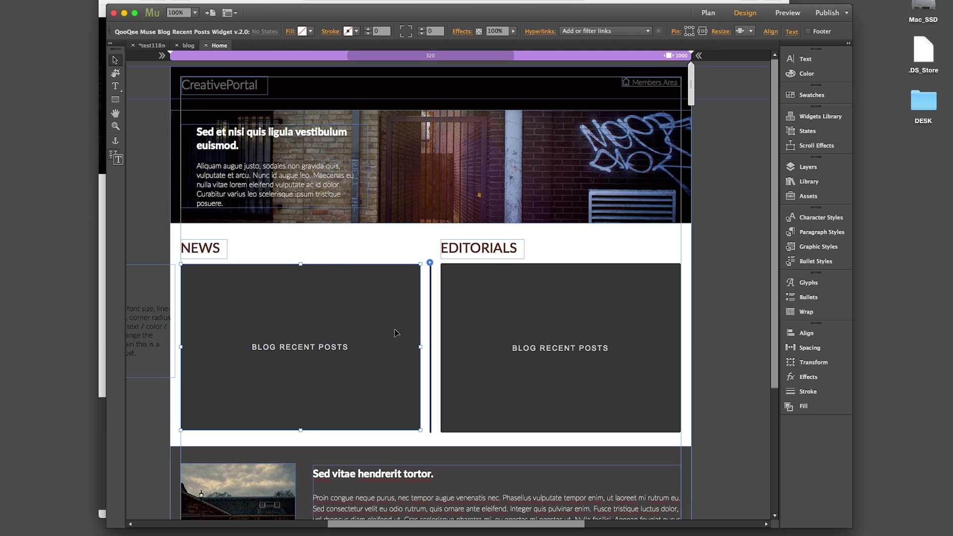
# Check the NEWS widget's options, then preview the Home page in the browser.
pyautogui.click(430, 262)
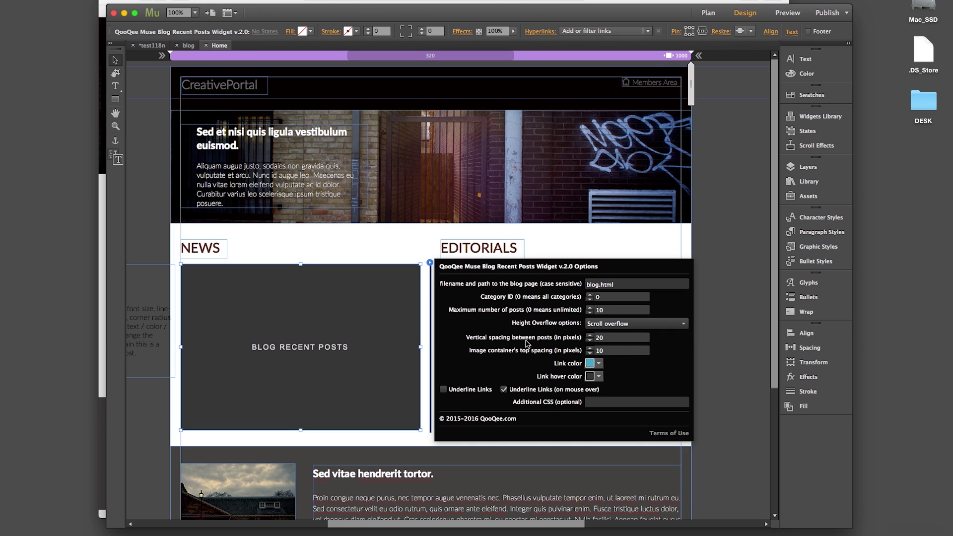
pyautogui.click(388, 249)
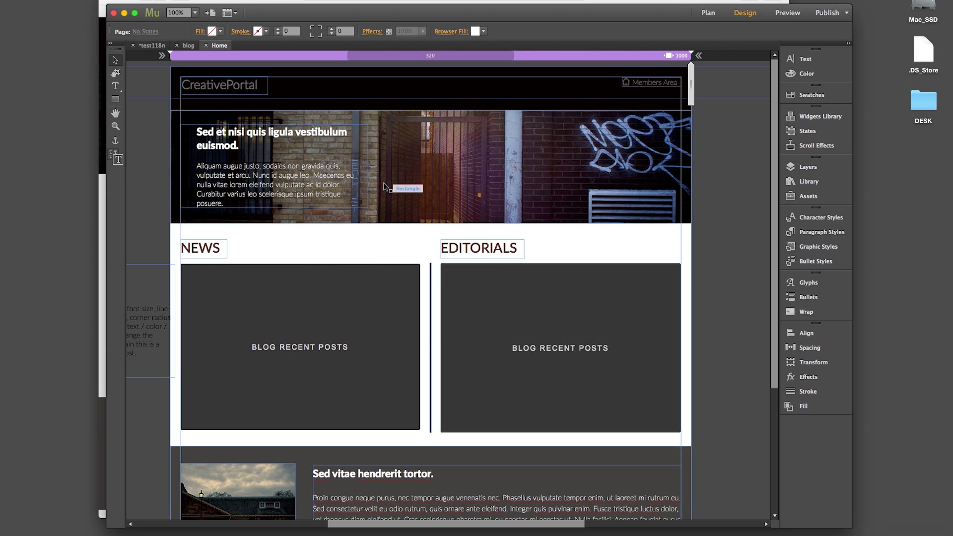
pyautogui.click(278, 1)
# Scroll through the NEWS feed in the Home page preview.
pyautogui.scroll(-10, 355, 257)
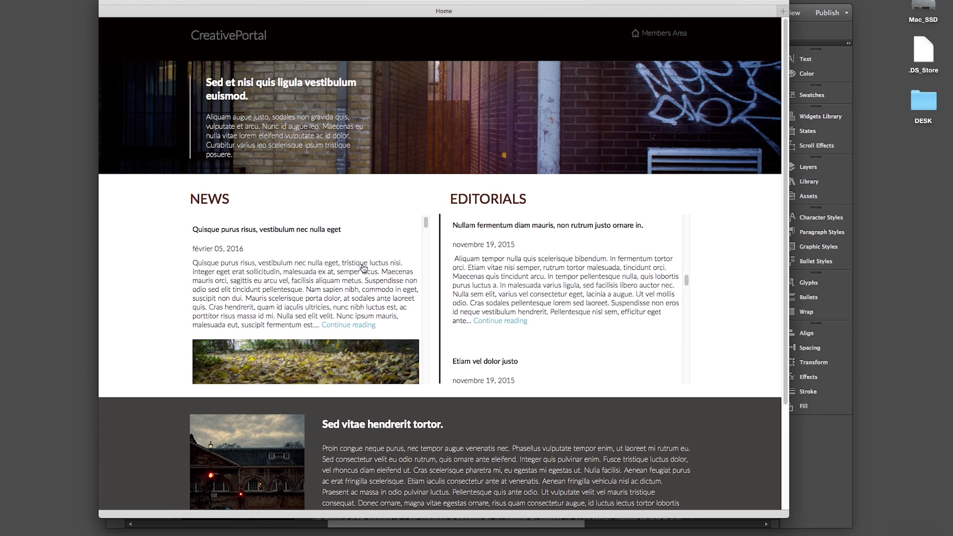
pyautogui.scroll(-8, 367, 268)
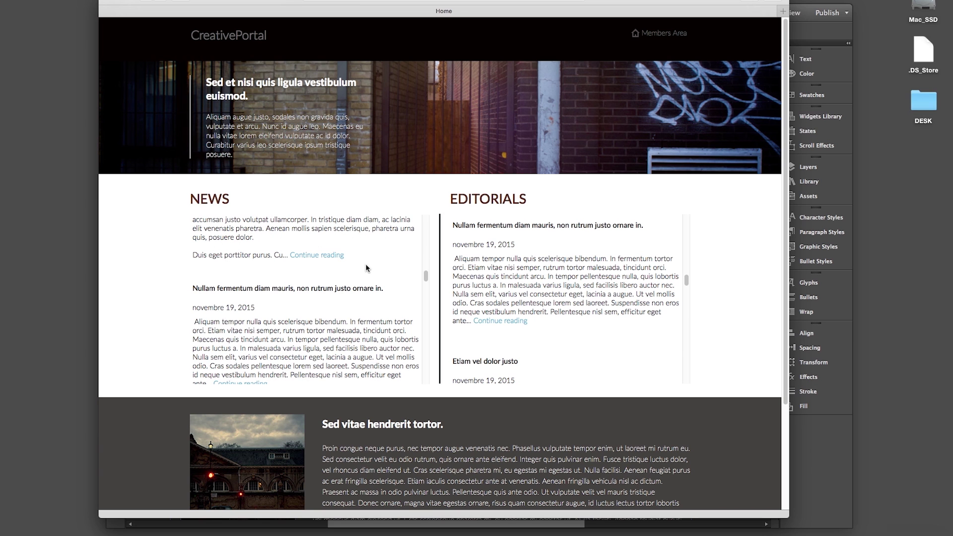
pyautogui.scroll(5, 365, 268)
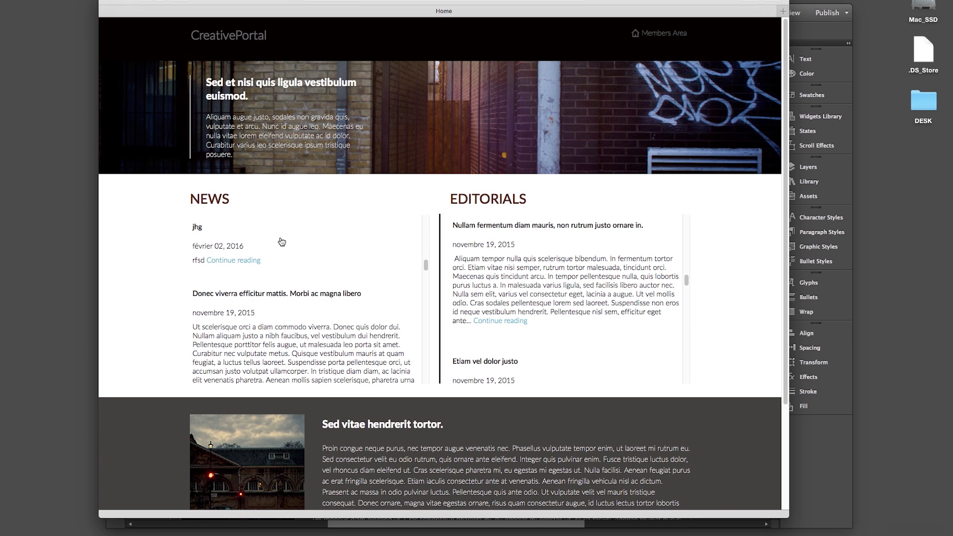
pyautogui.scroll(4, 343, 364)
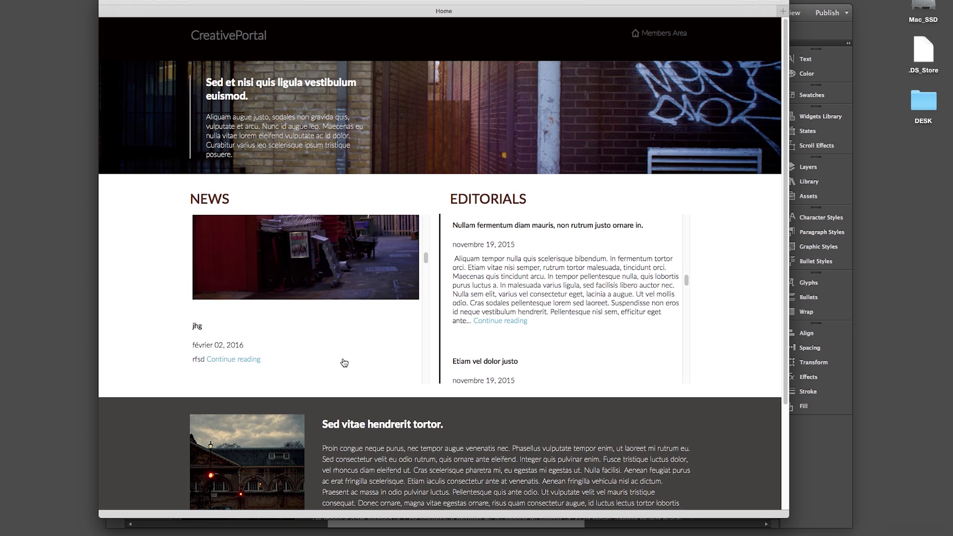
pyautogui.scroll(4, 344, 363)
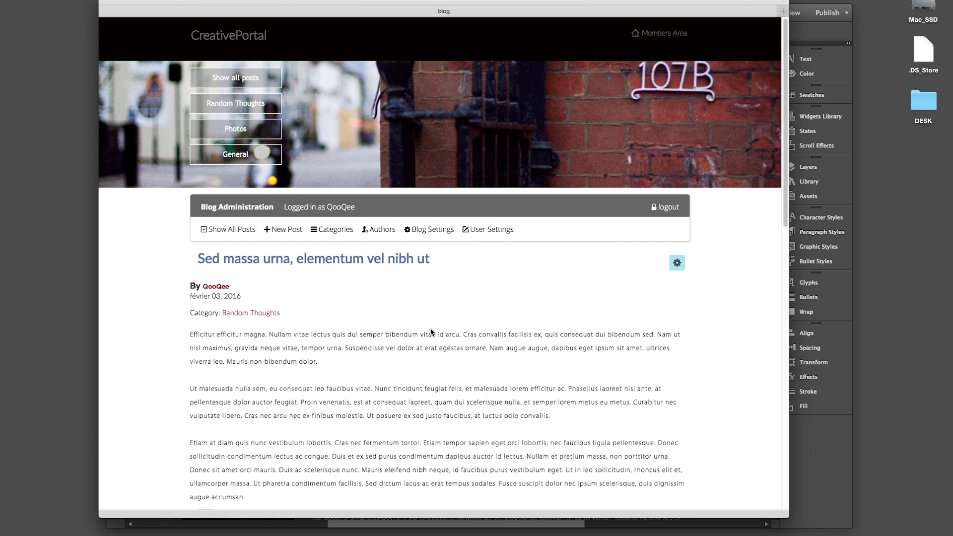
pyautogui.scroll(-10, 431, 332)
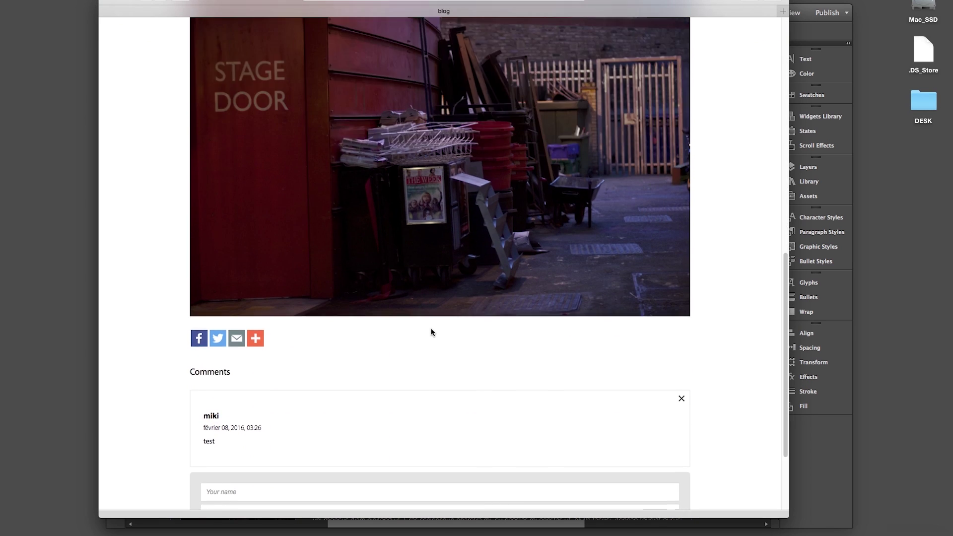
pyautogui.scroll(5, 430, 332)
pyautogui.scroll(5, 430, 332)
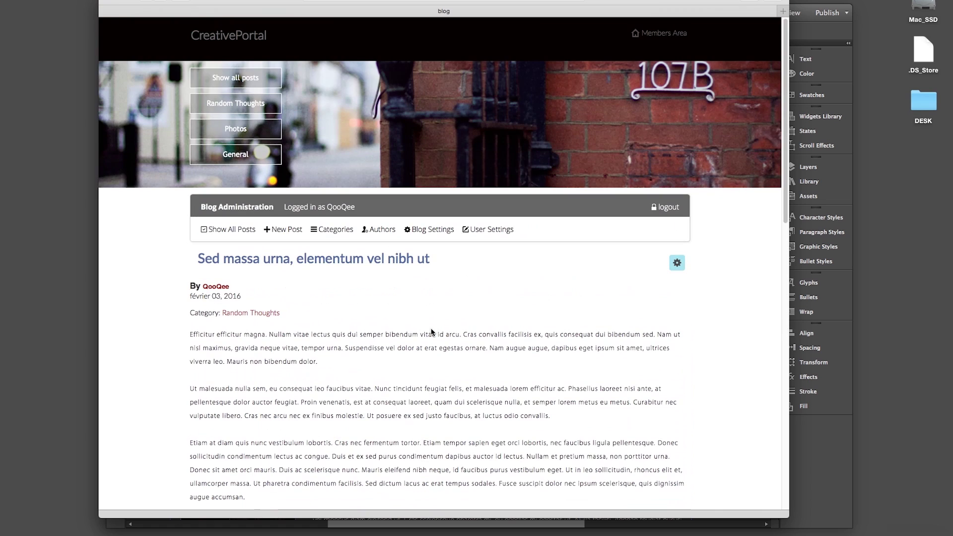
# Open a post from the NEWS feed and filter to the Random Thoughts category.
pyautogui.click(153, 2)
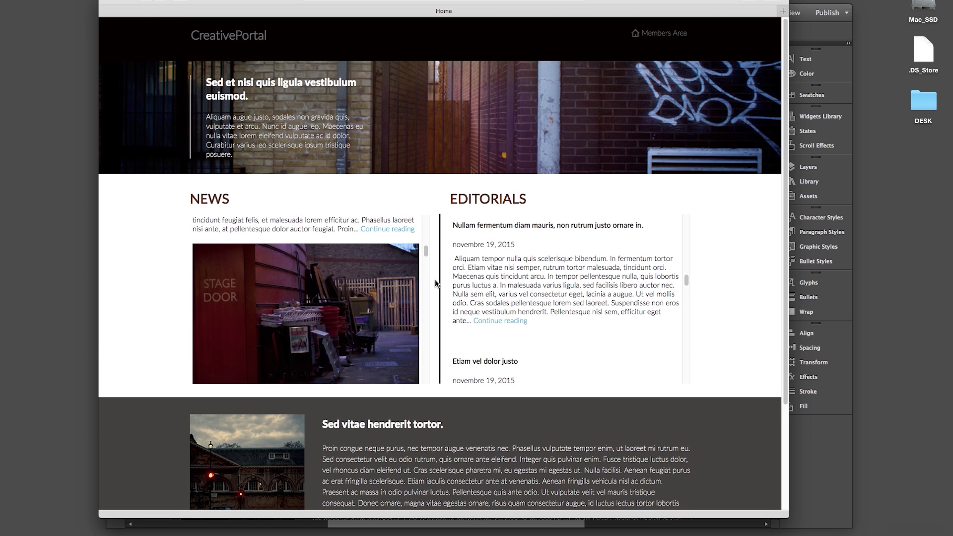
pyautogui.click(164, 1)
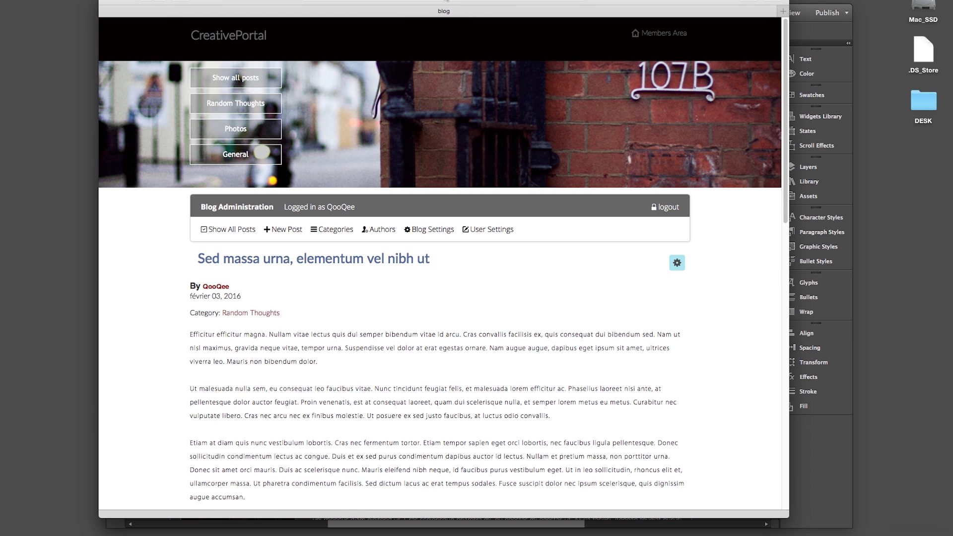
pyautogui.click(230, 102)
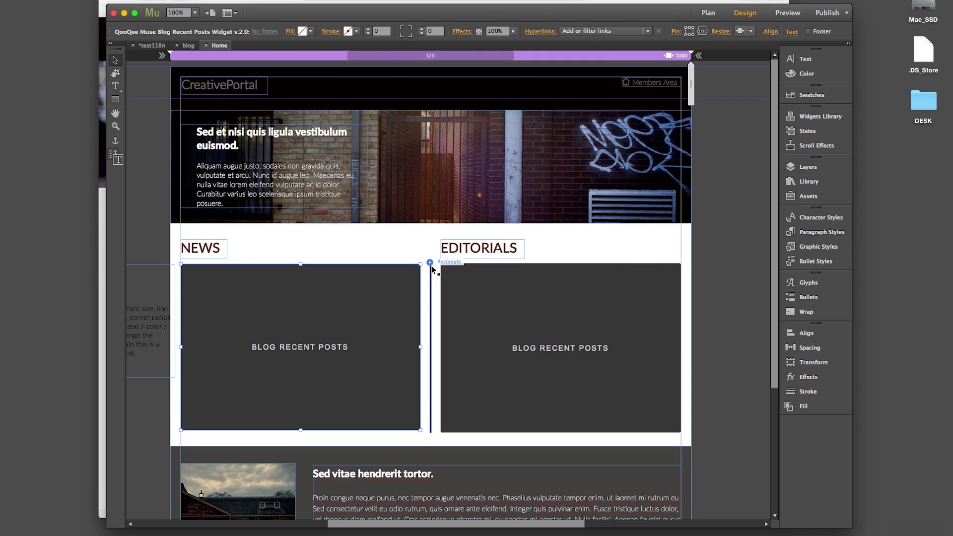
# Change the Category ID in the NEWS and EDITORIALS Recent Posts widgets' settings.
pyautogui.click(430, 263)
pyautogui.click(589, 295)
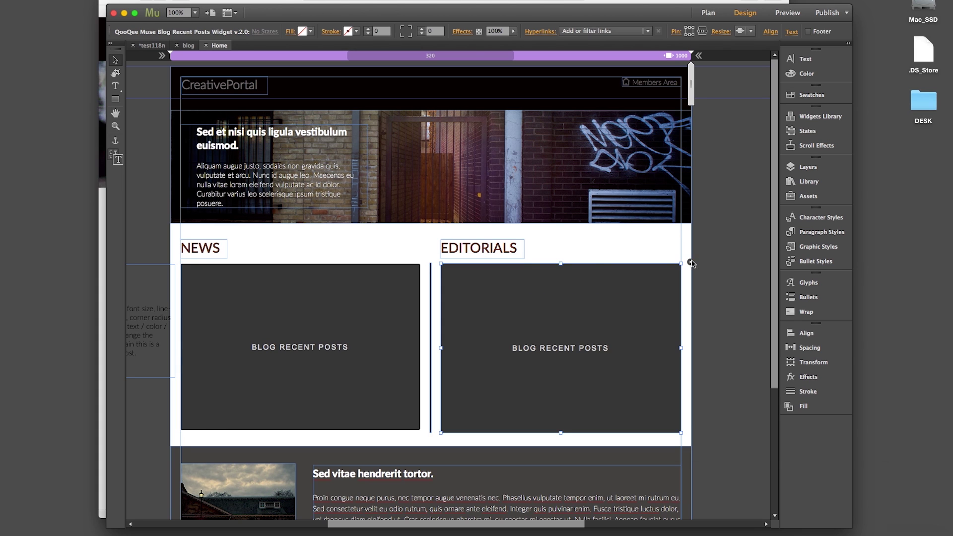
pyautogui.click(691, 262)
pyautogui.click(849, 296)
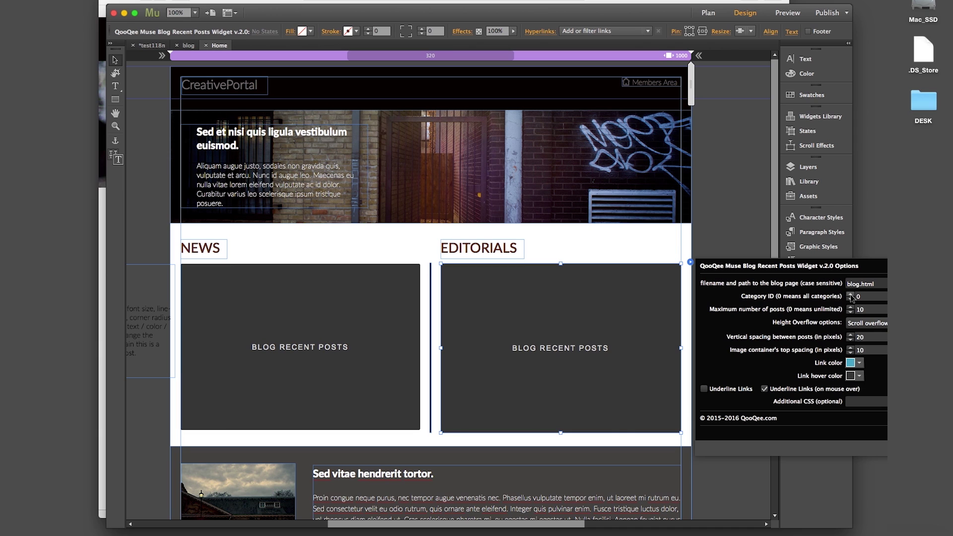
pyautogui.click(742, 228)
# Upload the site to the FTP host from the File menu.
pyautogui.press('cmd+f')
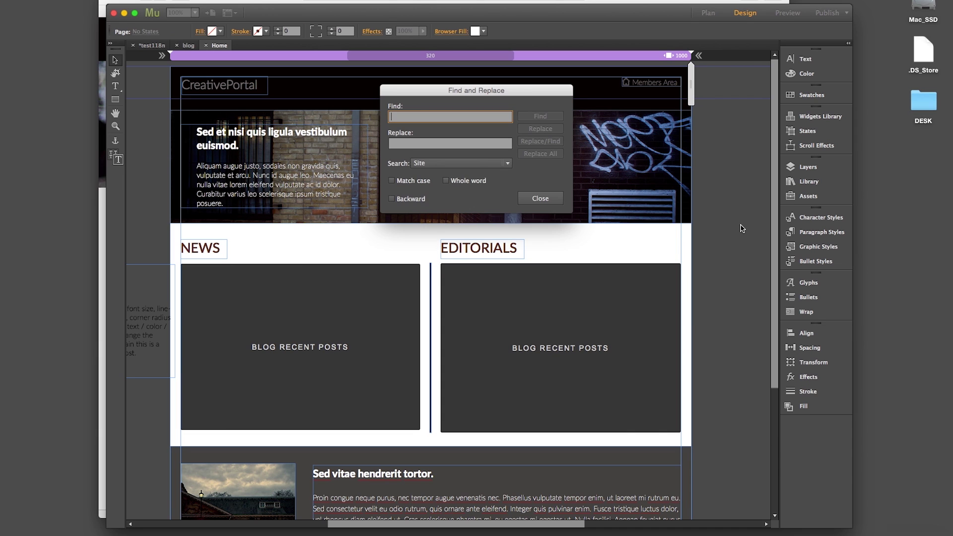
pyautogui.click(550, 197)
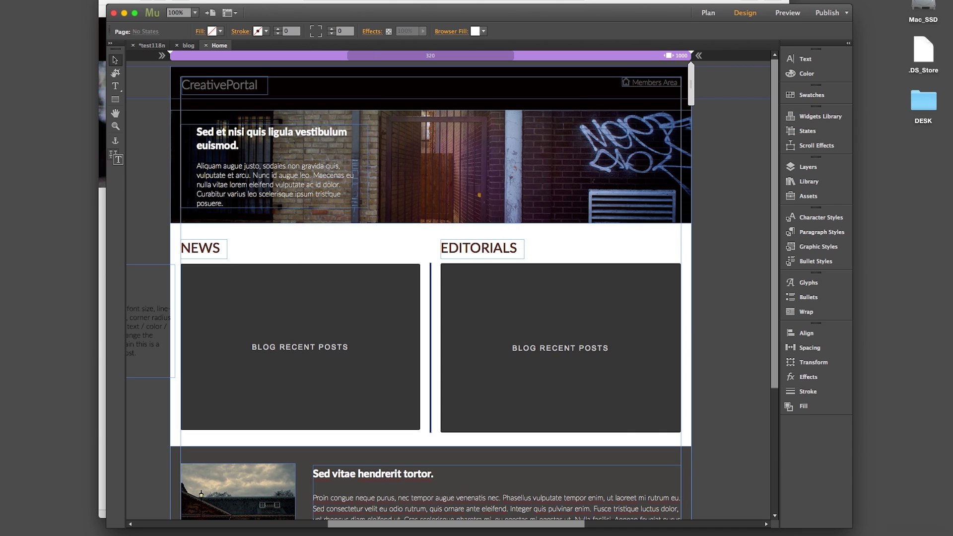
pyautogui.click(82, 0)
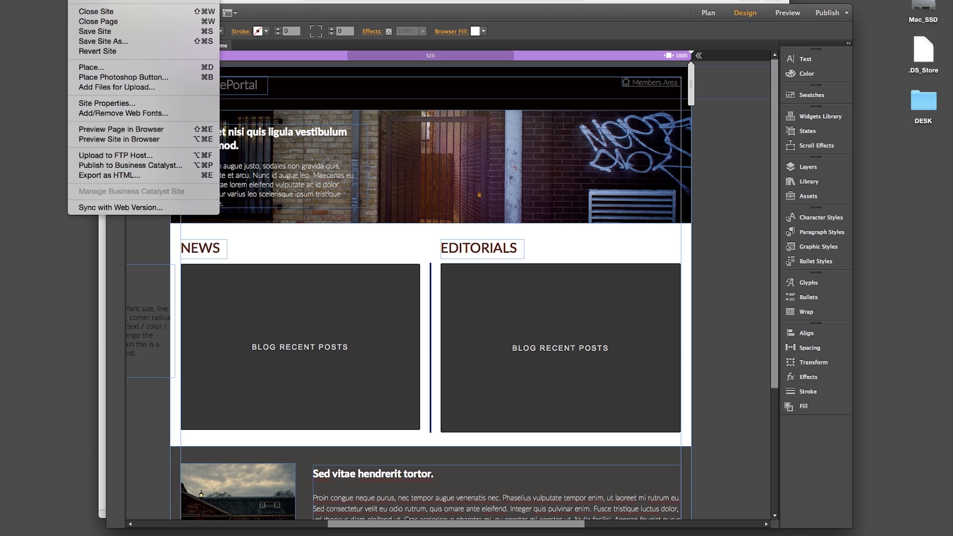
pyautogui.click(130, 155)
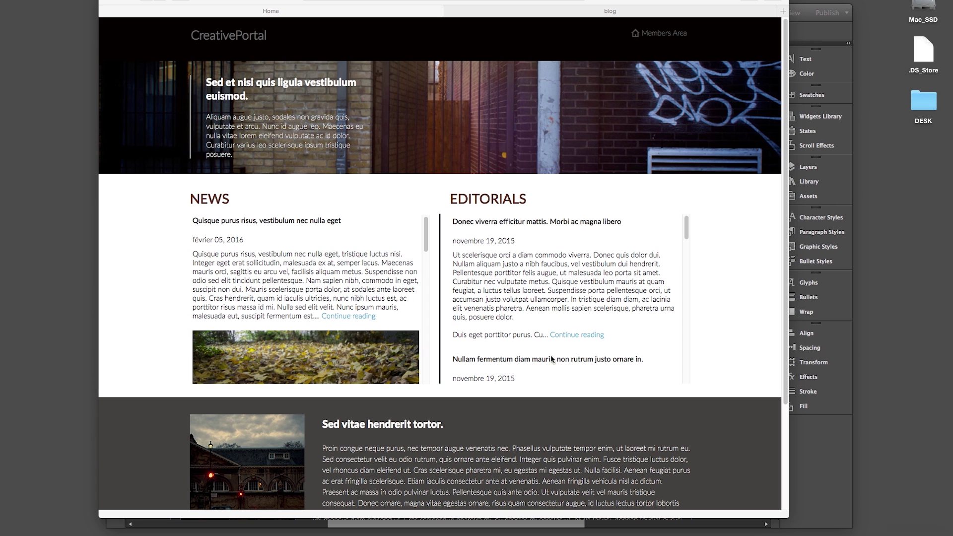
# Scroll the live Home page to compare the NEWS and EDITORIALS post lists.
pyautogui.scroll(-5, 559, 326)
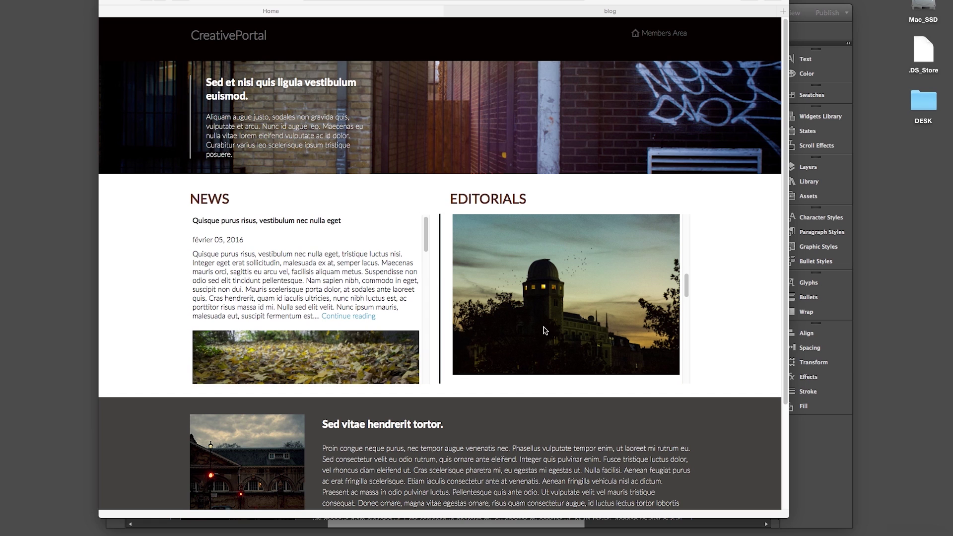
pyautogui.scroll(-5, 370, 324)
pyautogui.scroll(-3, 369, 323)
pyautogui.scroll(5, 508, 316)
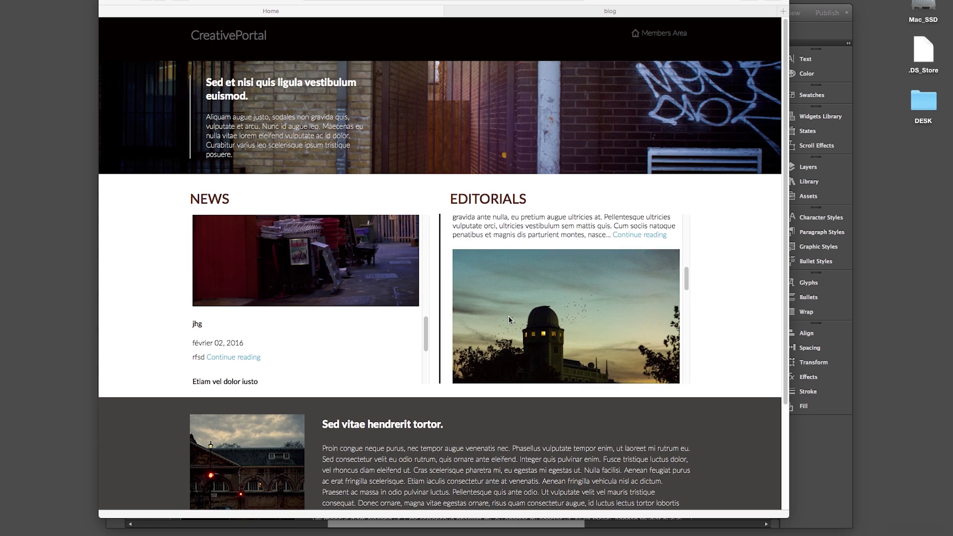